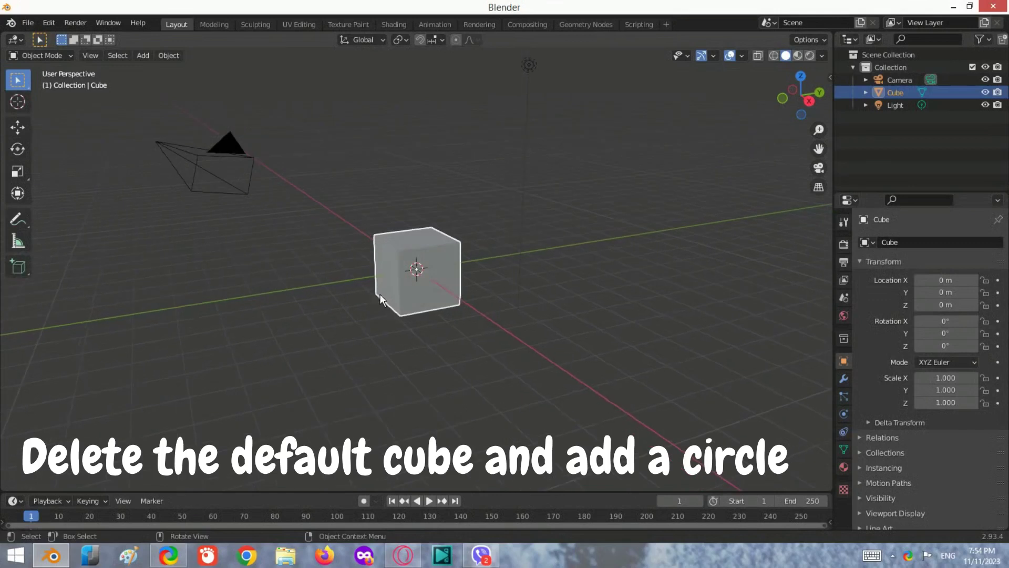
- Delete the default cube and switch to the top view
{"action": "right_click", "coordinate": [381, 286]}
{"action": "left_click", "coordinate": [332, 502]}
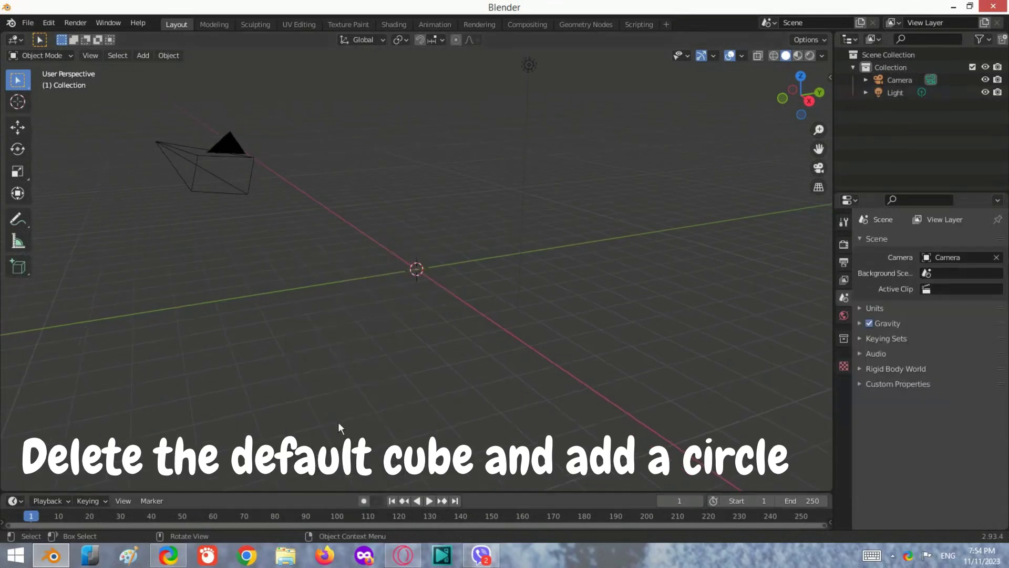
{"action": "mouse_move", "coordinate": [339, 421]}
{"action": "middle_mouse_down"}
{"action": "mouse_move", "coordinate": [386, 310]}
{"action": "mouse_move", "coordinate": [473, 283]}
{"action": "middle_mouse_up"}
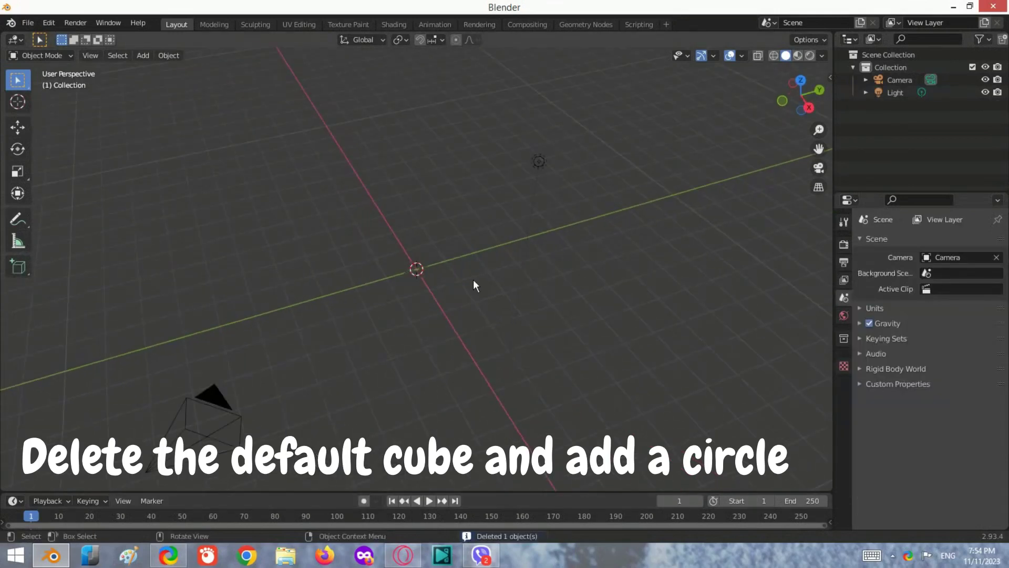
{"action": "left_click", "coordinate": [801, 80]}
{"action": "scroll", "coordinate": [381, 260], "scroll_direction": "up", "scroll_amount": 4}
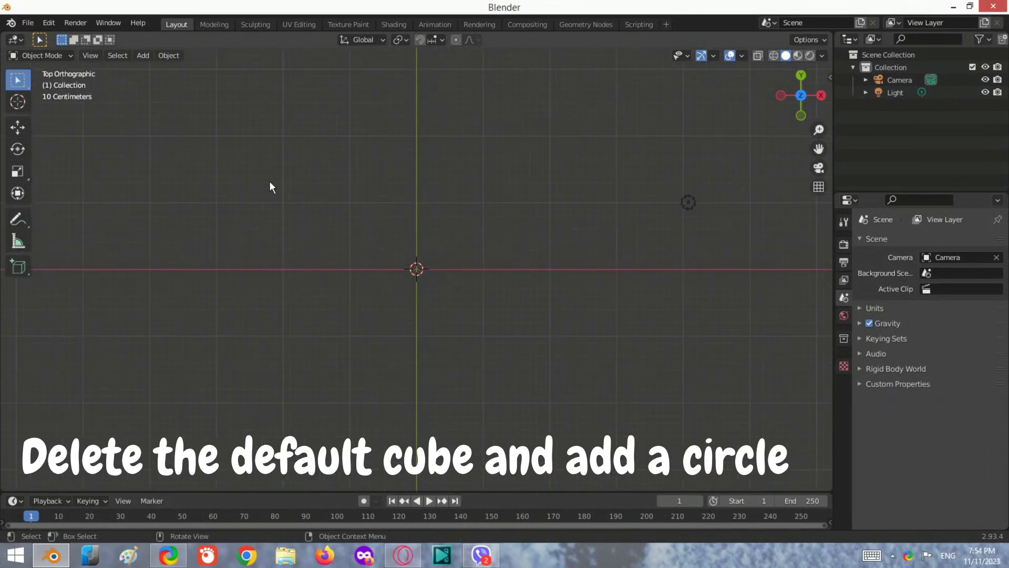
- Add a circle mesh at the origin and enter Edit Mode
{"action": "key", "text": "shift+a"}
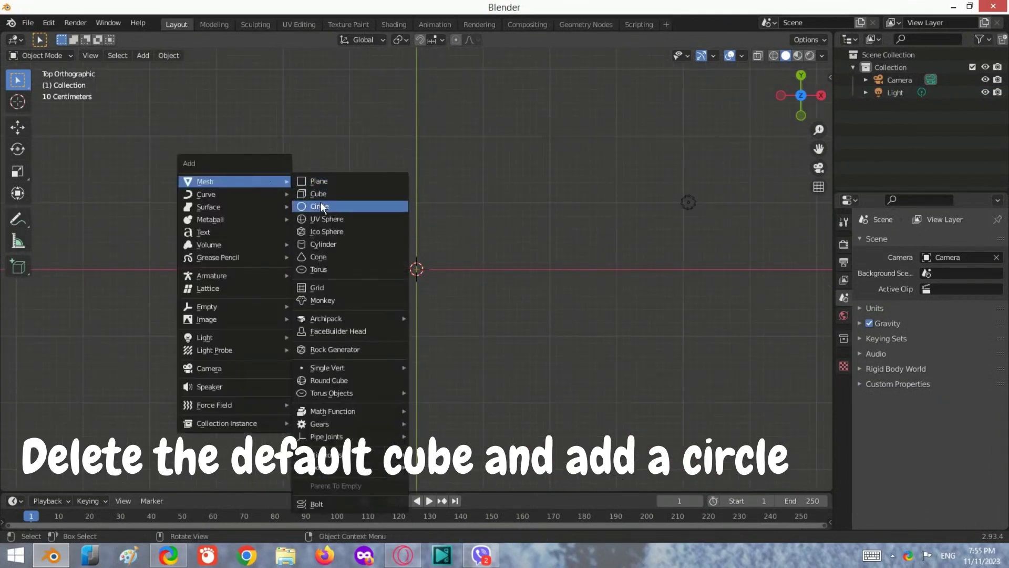
{"action": "left_click", "coordinate": [321, 205]}
{"action": "key", "text": "Tab"}
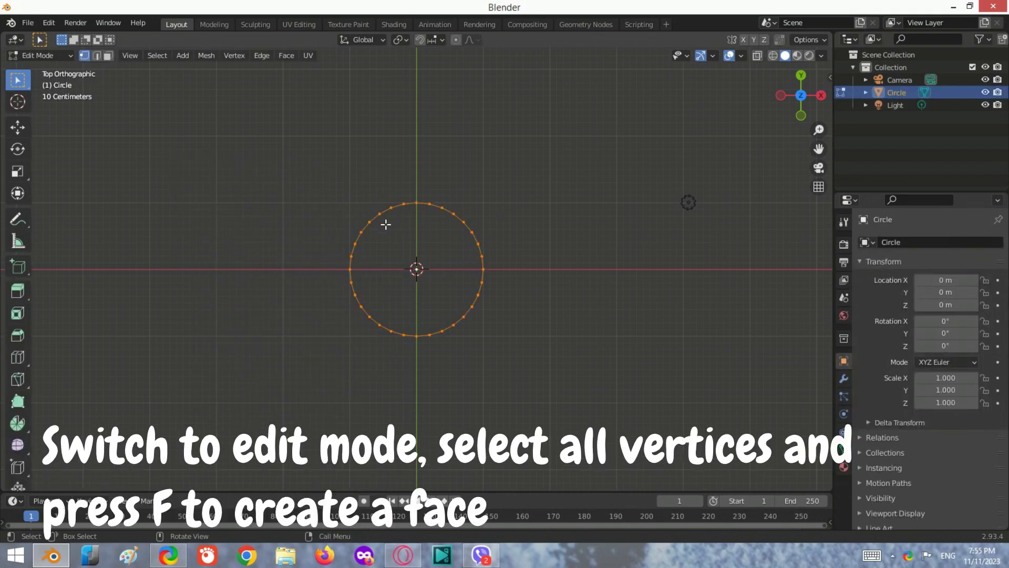
- Fill the circle with a single face and scale it up to about double size
{"action": "key", "text": "f"}
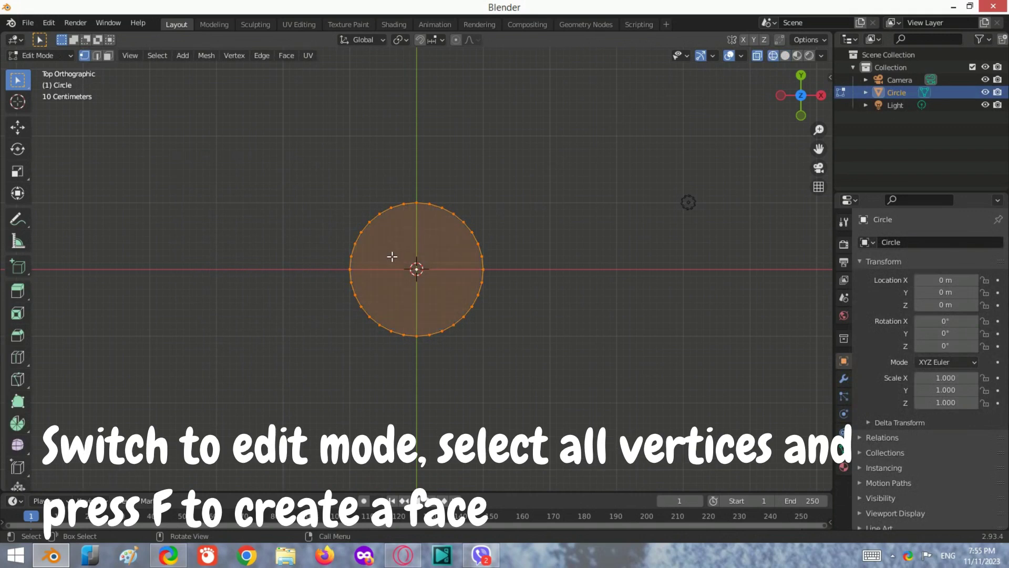
{"action": "key", "text": "s"}
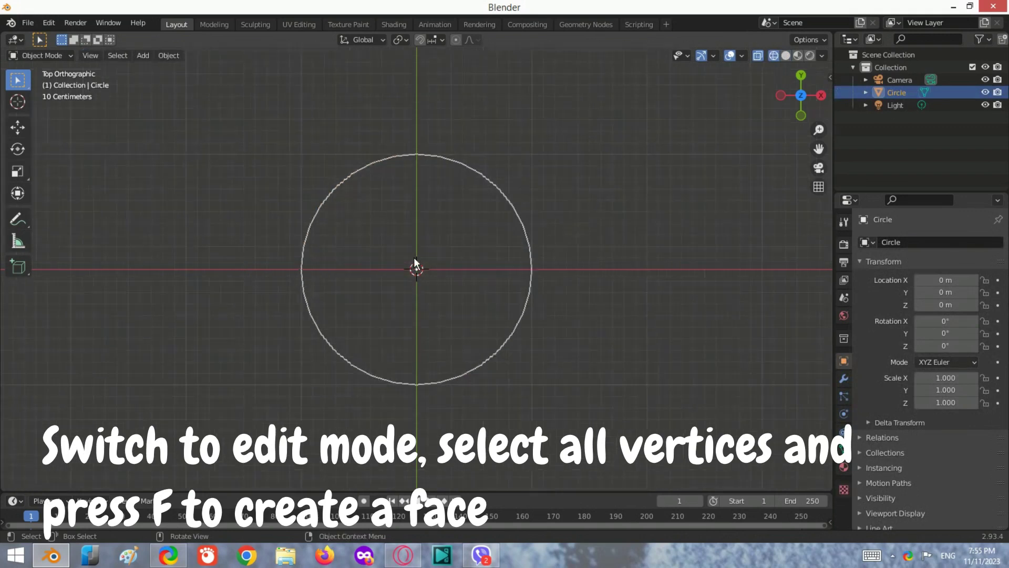
{"action": "left_click", "coordinate": [291, 284]}
- Orbit the view around the circle, ending with box selection active
{"action": "left_click", "coordinate": [17, 313]}
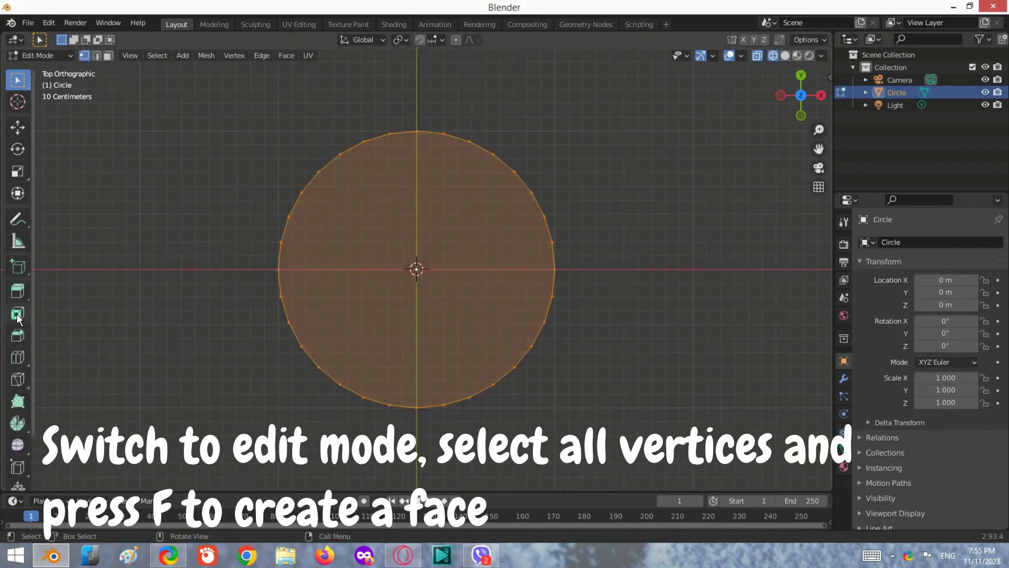
{"action": "mouse_move", "coordinate": [402, 233]}
{"action": "middle_mouse_down"}
{"action": "mouse_move", "coordinate": [417, 266]}
{"action": "mouse_move", "coordinate": [441, 266]}
{"action": "middle_mouse_up"}
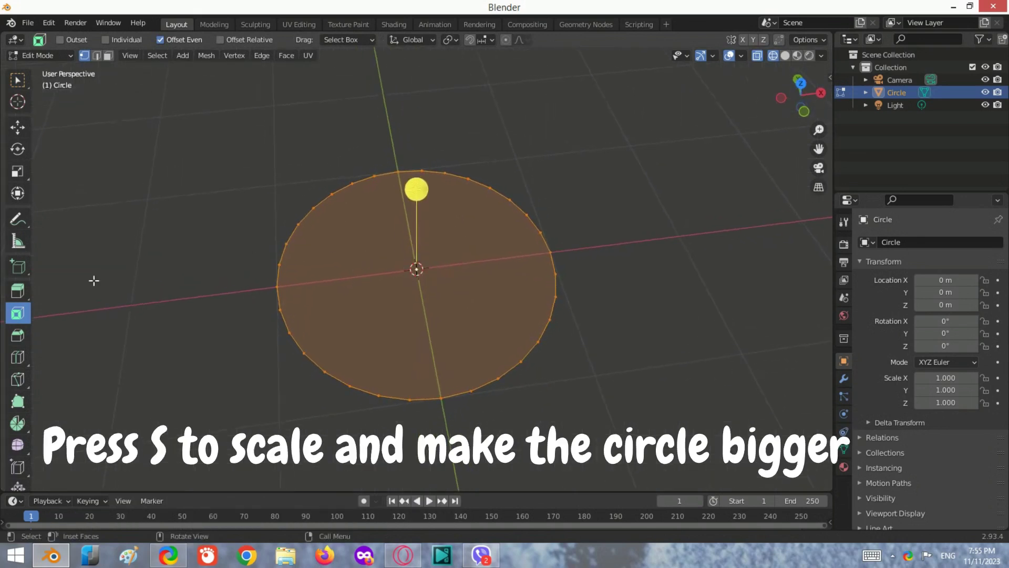
{"action": "left_click", "coordinate": [17, 79]}
{"action": "middle_click_drag", "start_coordinate": [415, 363], "coordinate": [443, 350]}
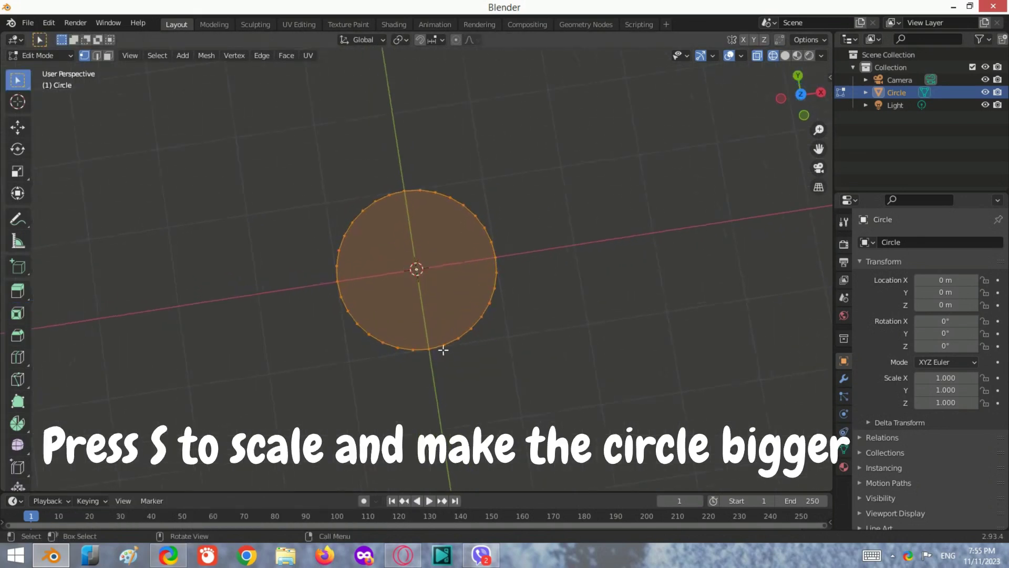
- Scale the filled circle up to about 2.7 times its size
{"action": "key", "text": "s"}
{"action": "left_click", "coordinate": [644, 300]}
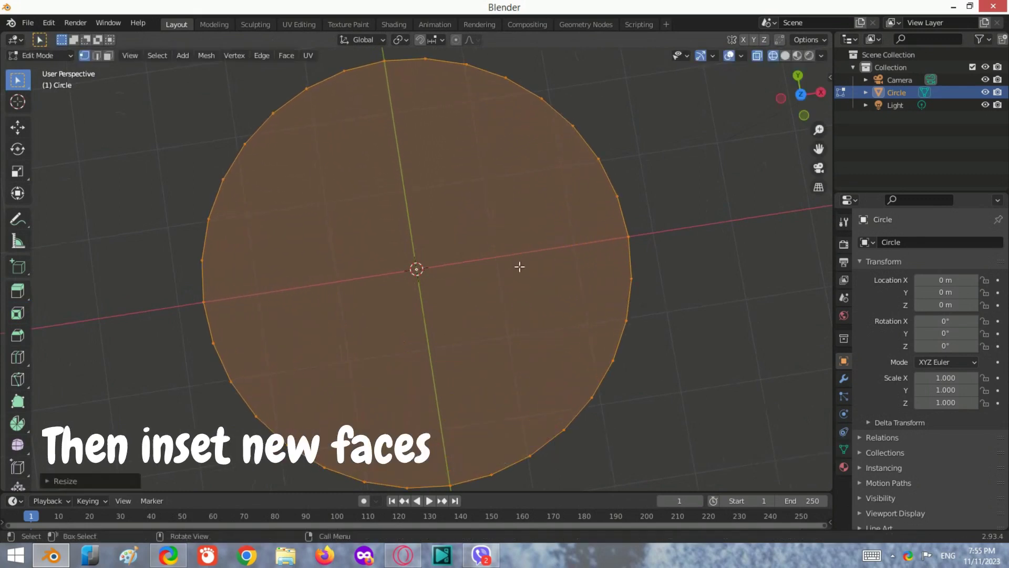
{"action": "scroll", "coordinate": [519, 266], "scroll_direction": "down", "scroll_amount": 3}
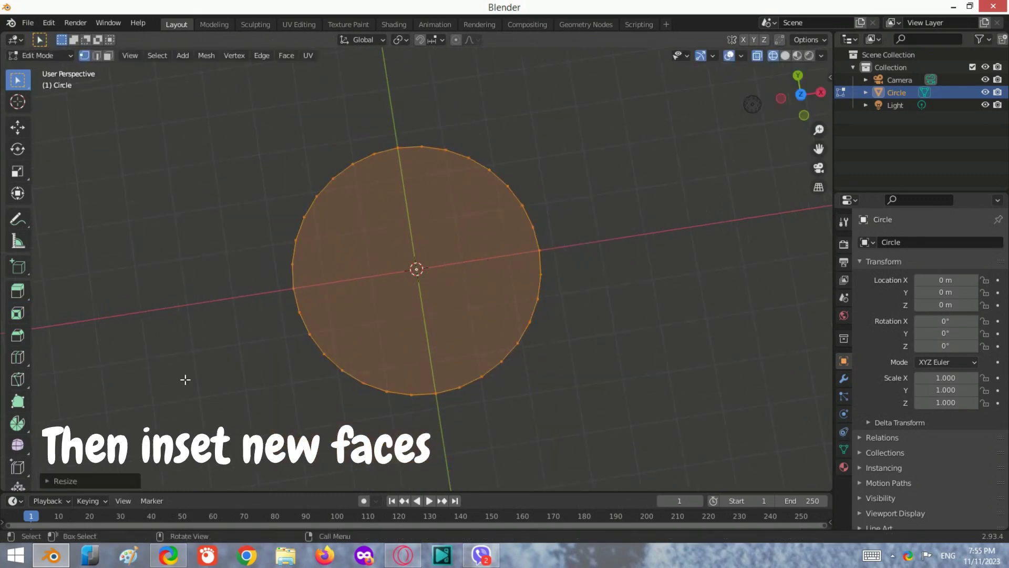
- Inset the circle face repeatedly to build thin concentric bands around the rim
{"action": "left_click", "coordinate": [20, 318]}
{"action": "scroll", "coordinate": [342, 329], "scroll_direction": "up", "scroll_amount": 3}
{"action": "middle_click_drag", "start_coordinate": [342, 329], "coordinate": [383, 288]}
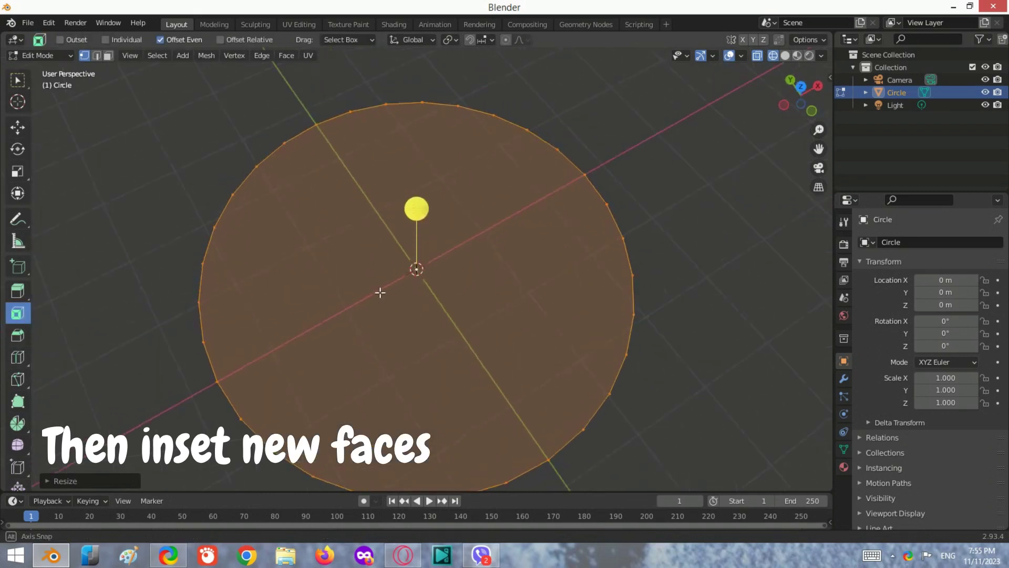
{"action": "mouse_move", "coordinate": [416, 210]}
{"action": "left_mouse_down"}
{"action": "mouse_move", "coordinate": [423, 228]}
{"action": "mouse_move", "coordinate": [405, 219]}
{"action": "left_mouse_up"}
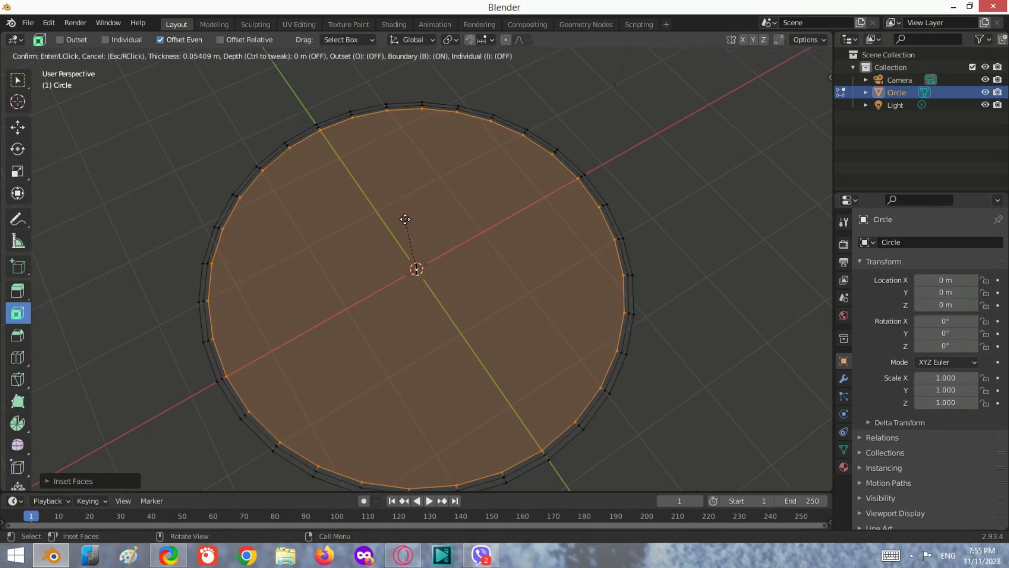
{"action": "mouse_move", "coordinate": [414, 207]}
{"action": "left_mouse_down"}
{"action": "mouse_move", "coordinate": [406, 220]}
{"action": "mouse_move", "coordinate": [417, 208]}
{"action": "mouse_move", "coordinate": [420, 216]}
{"action": "left_mouse_up"}
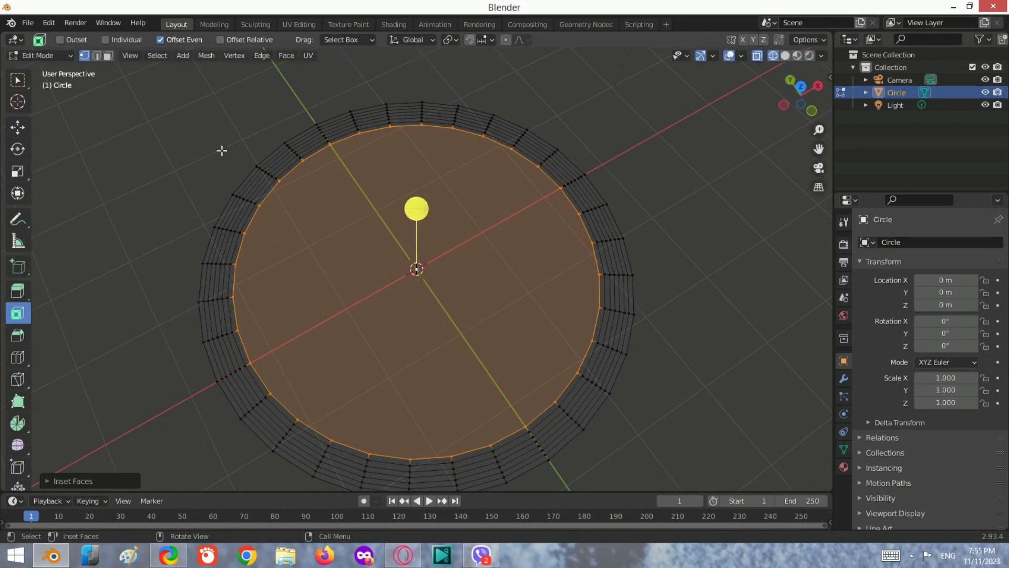
- View the ringed disc from the top and toggle out of and back into Edit Mode
{"action": "left_click", "coordinate": [800, 86]}
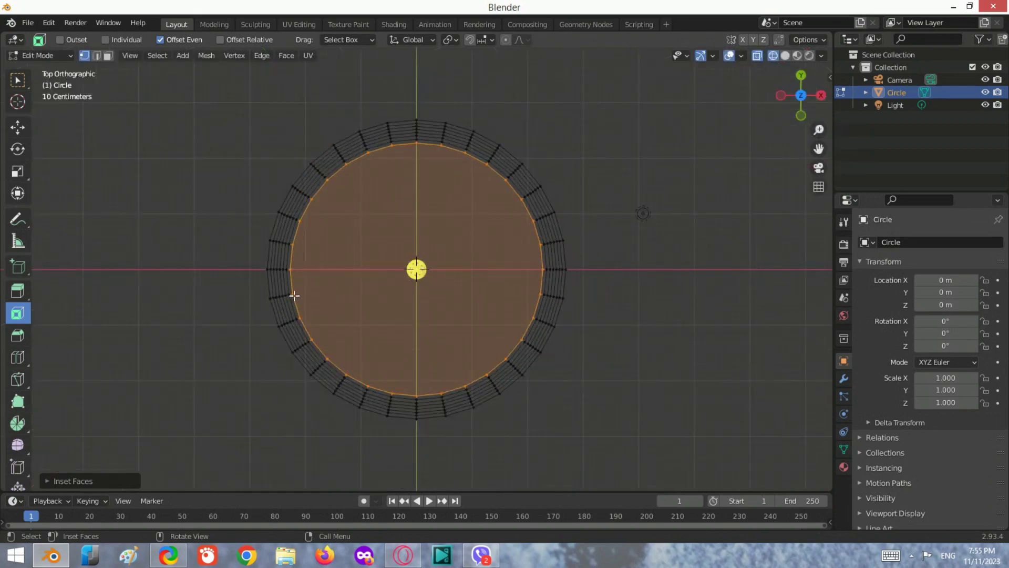
{"action": "scroll", "coordinate": [295, 295], "scroll_direction": "up", "scroll_amount": 2}
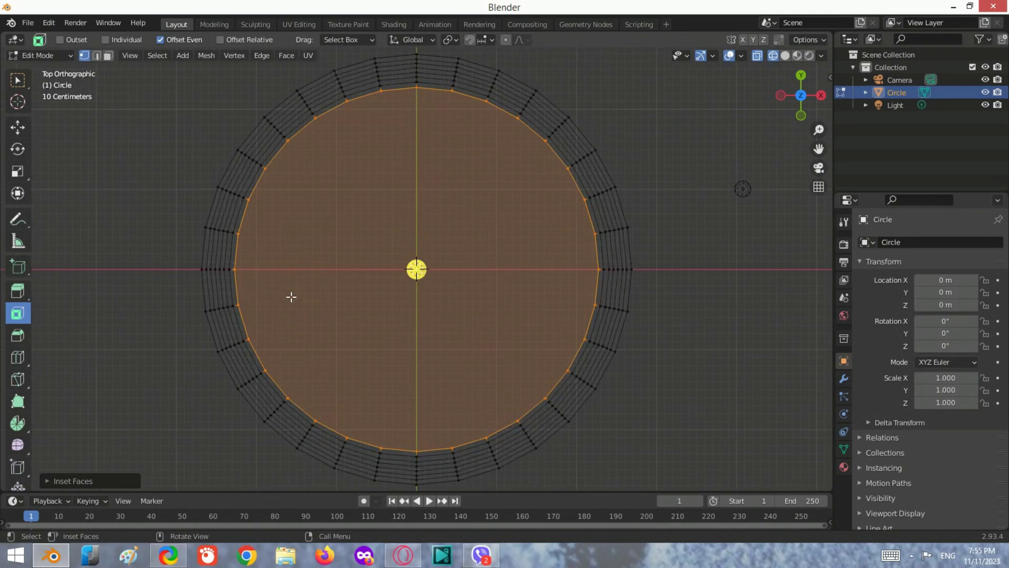
{"action": "scroll", "coordinate": [291, 297], "scroll_direction": "down", "scroll_amount": 1}
{"action": "key", "text": "Tab"}
{"action": "key", "text": "Tab"}
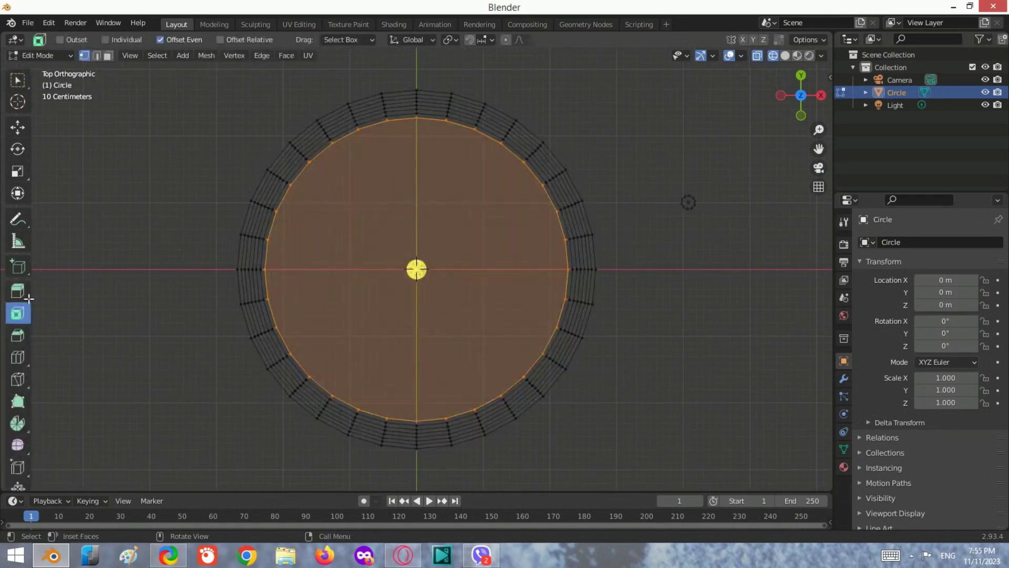
- Delete the lower half and upper-right part of the ring's vertices
{"action": "key", "text": "w"}
{"action": "left_click_drag", "start_coordinate": [679, 476], "coordinate": [223, 289]}
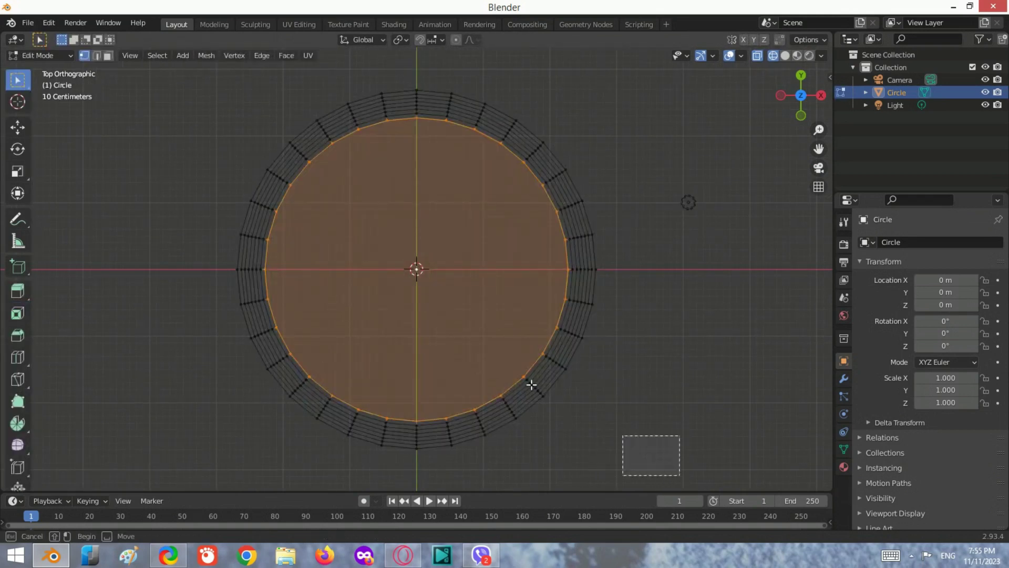
{"action": "key", "text": "x"}
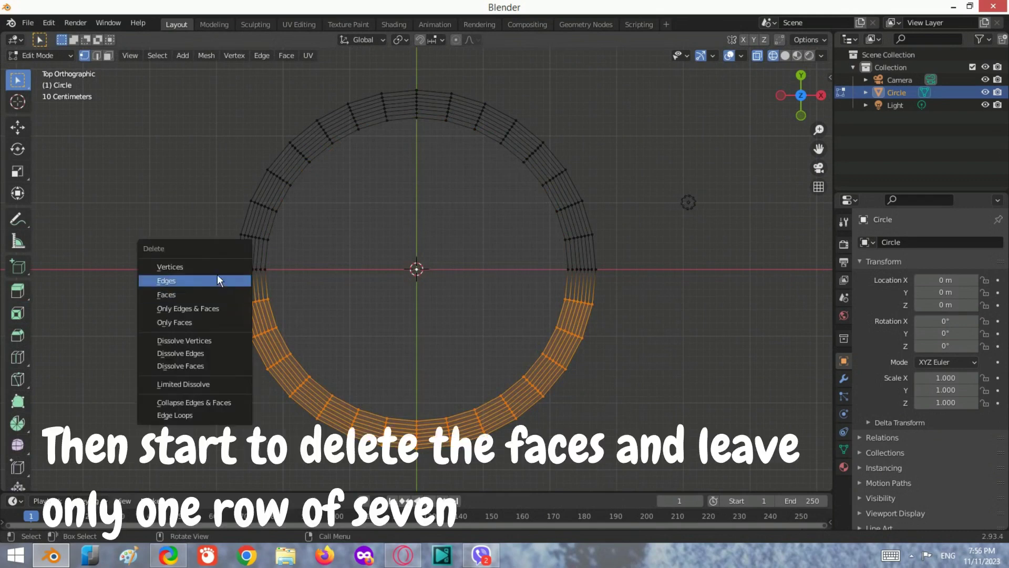
{"action": "left_click", "coordinate": [206, 267]}
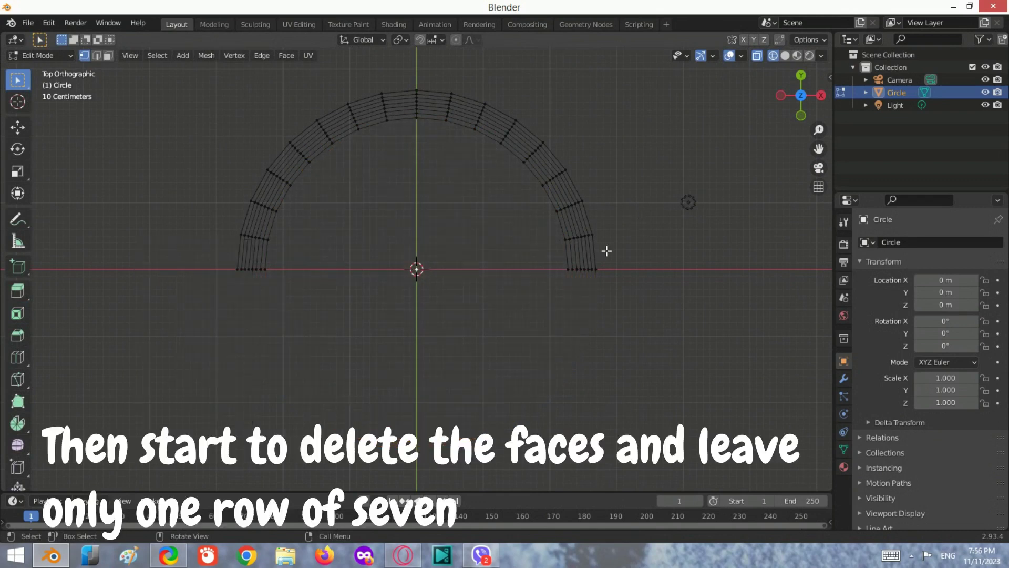
{"action": "left_click_drag", "start_coordinate": [625, 288], "coordinate": [349, 86]}
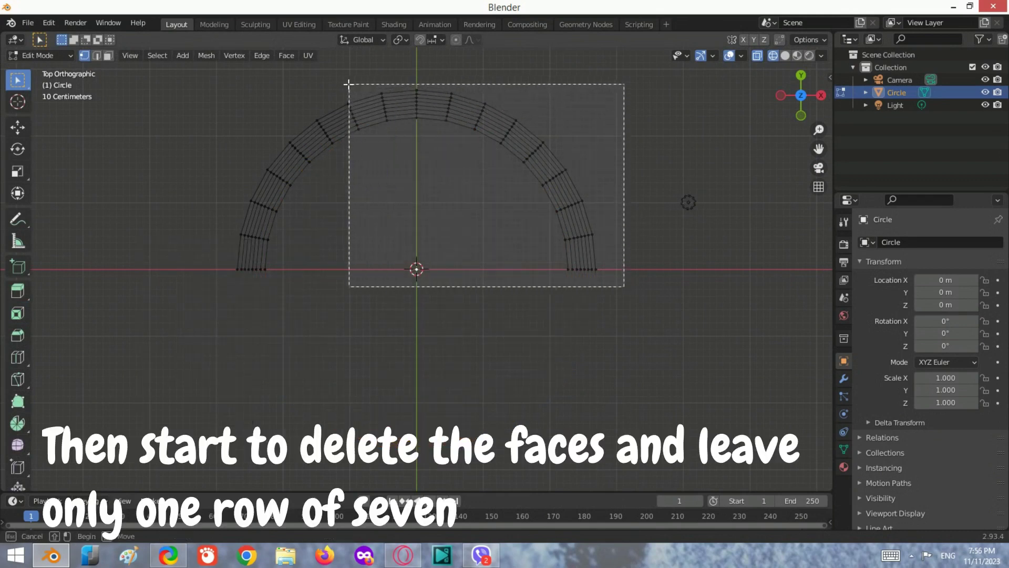
{"action": "key", "text": "x"}
{"action": "left_click", "coordinate": [322, 178]}
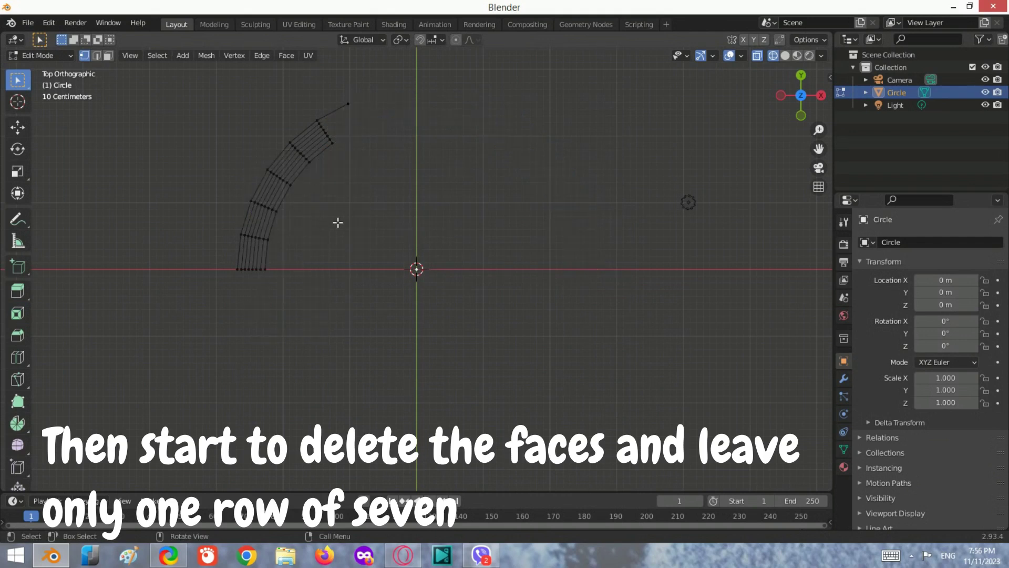
- Delete the remaining arc, keep one seven-band segment, and centre it in view
{"action": "left_click_drag", "start_coordinate": [413, 208], "coordinate": [212, 81]}
{"action": "key", "text": "x"}
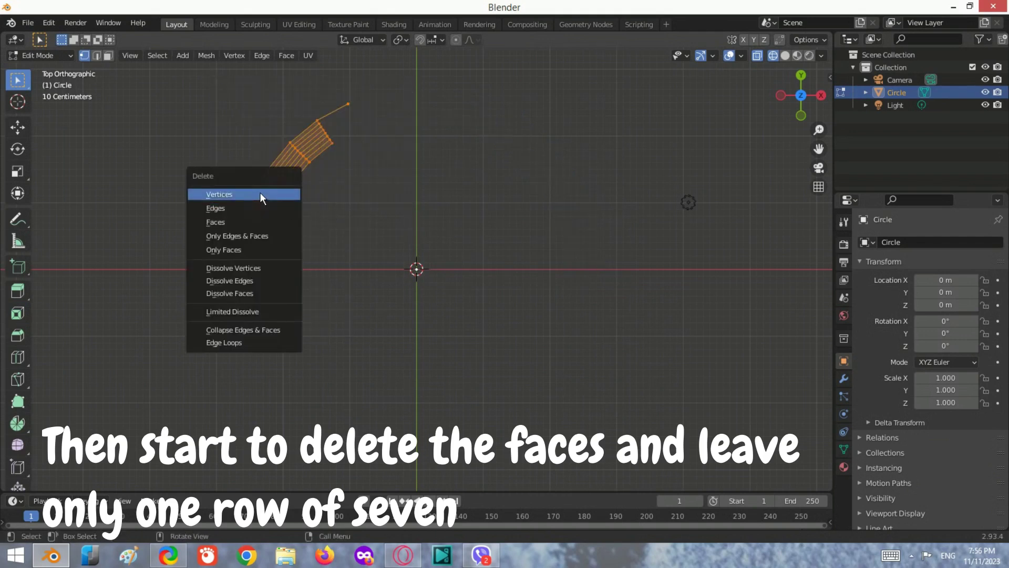
{"action": "left_click", "coordinate": [260, 193]}
{"action": "key", "text": "x"}
{"action": "left_click", "coordinate": [234, 162]}
{"action": "scroll", "coordinate": [205, 246], "scroll_direction": "up", "scroll_amount": 2}
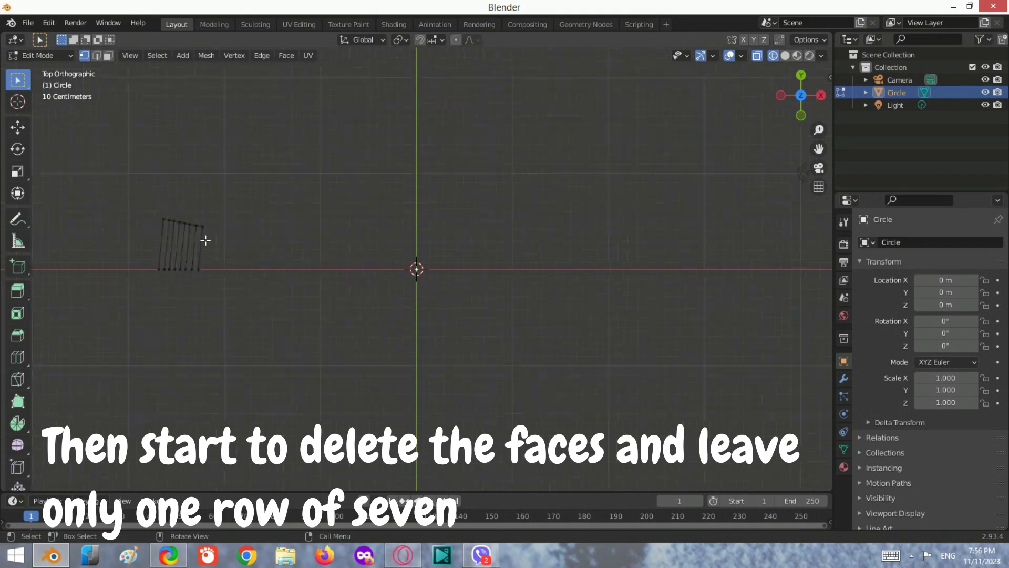
{"action": "scroll", "coordinate": [159, 243], "scroll_direction": "up", "scroll_amount": 2}
{"action": "mouse_move", "coordinate": [136, 256]}
{"action": "middle_mouse_down", "text": "shift"}
{"action": "mouse_move", "coordinate": [389, 281]}
{"action": "mouse_move", "coordinate": [449, 263]}
{"action": "middle_mouse_up", "text": "shift"}
{"action": "scroll", "coordinate": [210, 252], "scroll_direction": "up", "scroll_amount": 2}
{"action": "scroll", "coordinate": [349, 260], "scroll_direction": "up", "scroll_amount": 1}
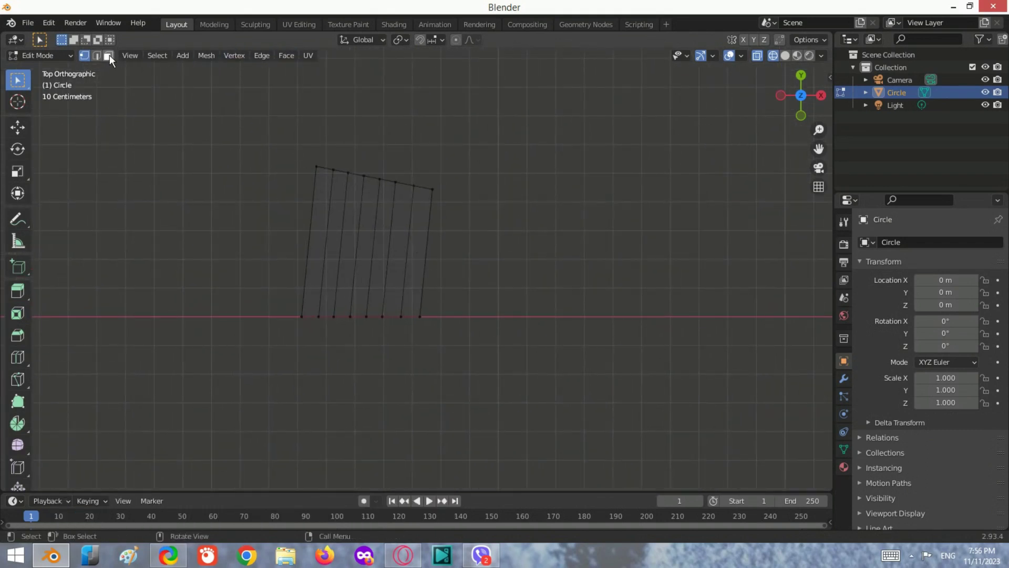
- Give the leftmost strip a new material, Material.001, with a red base colour
{"action": "left_click", "coordinate": [315, 242]}
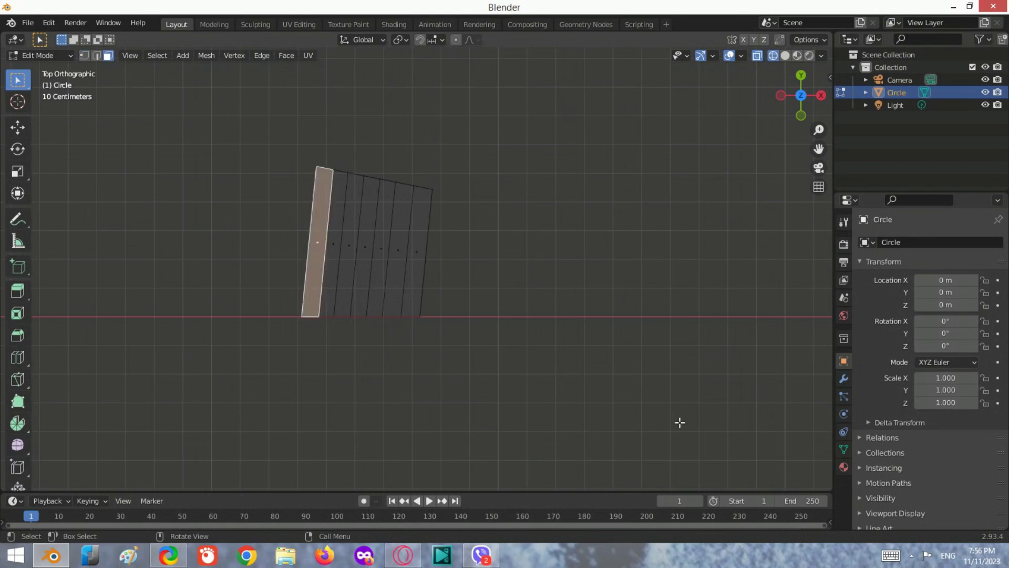
{"action": "left_click", "coordinate": [842, 466]}
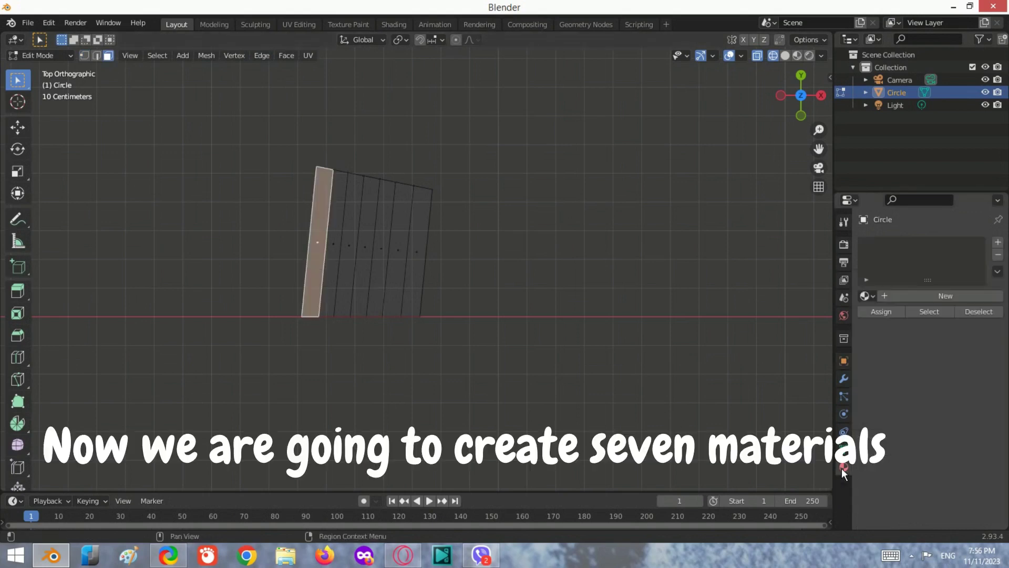
{"action": "left_click", "coordinate": [966, 291]}
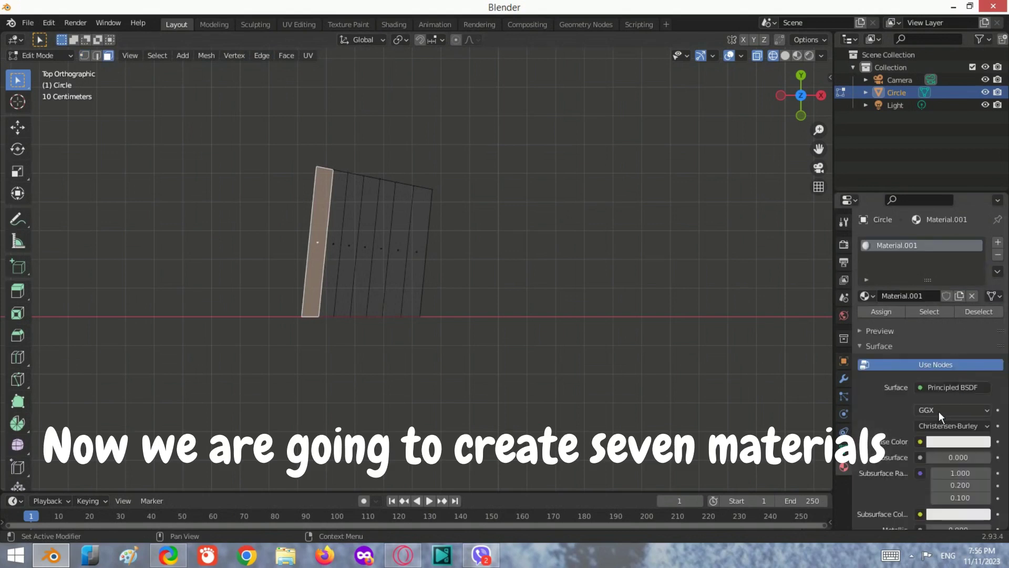
{"action": "left_click", "coordinate": [958, 442]}
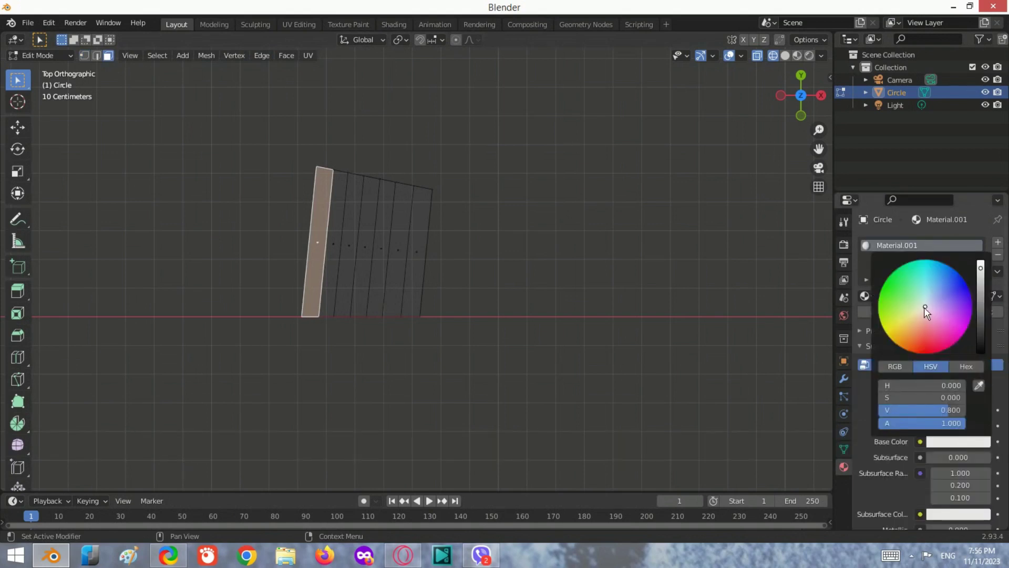
{"action": "left_click_drag", "start_coordinate": [924, 307], "coordinate": [920, 353]}
- Set Material.001's emission colour to red with strength 20
{"action": "scroll", "coordinate": [937, 424], "scroll_direction": "down", "scroll_amount": 5}
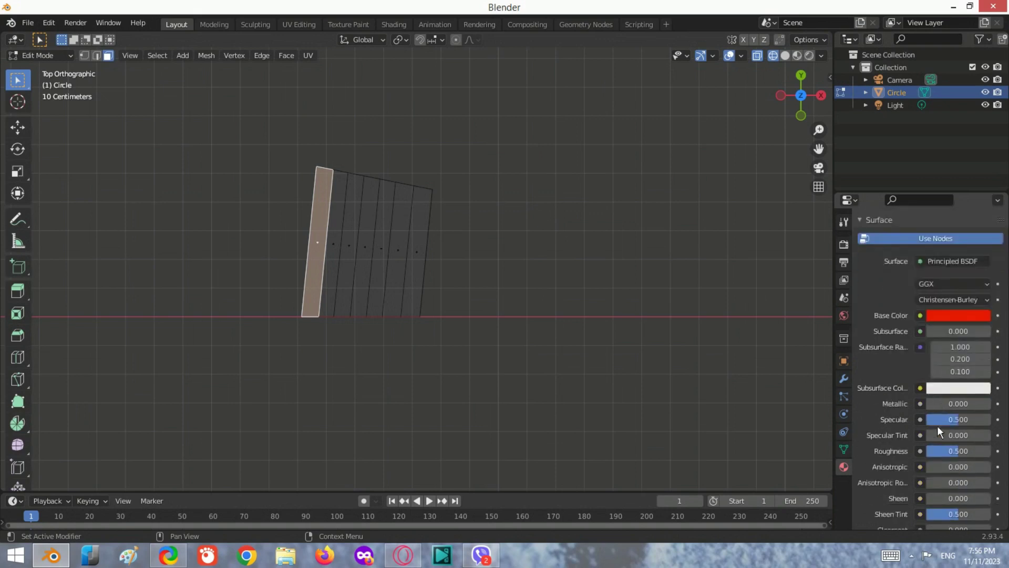
{"action": "scroll", "coordinate": [938, 425], "scroll_direction": "down", "scroll_amount": 5}
{"action": "left_click", "coordinate": [944, 457]}
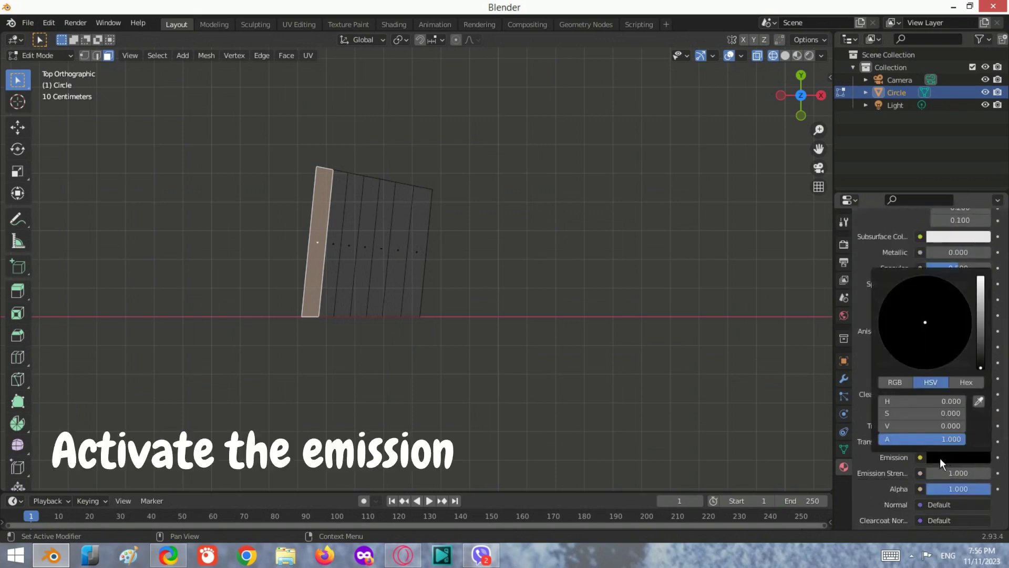
{"action": "left_click_drag", "start_coordinate": [979, 366], "coordinate": [980, 303]}
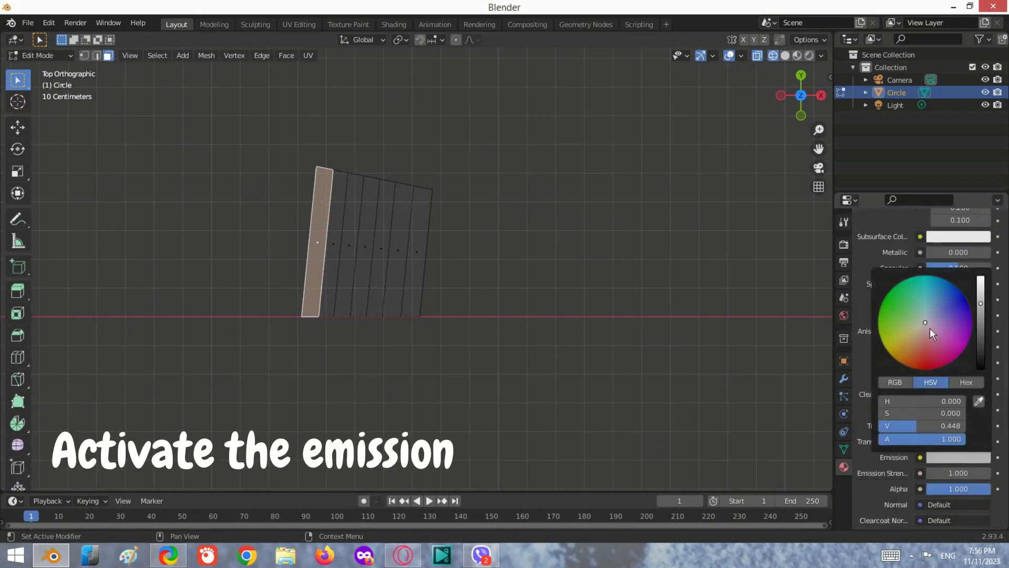
{"action": "left_click_drag", "start_coordinate": [929, 328], "coordinate": [926, 370]}
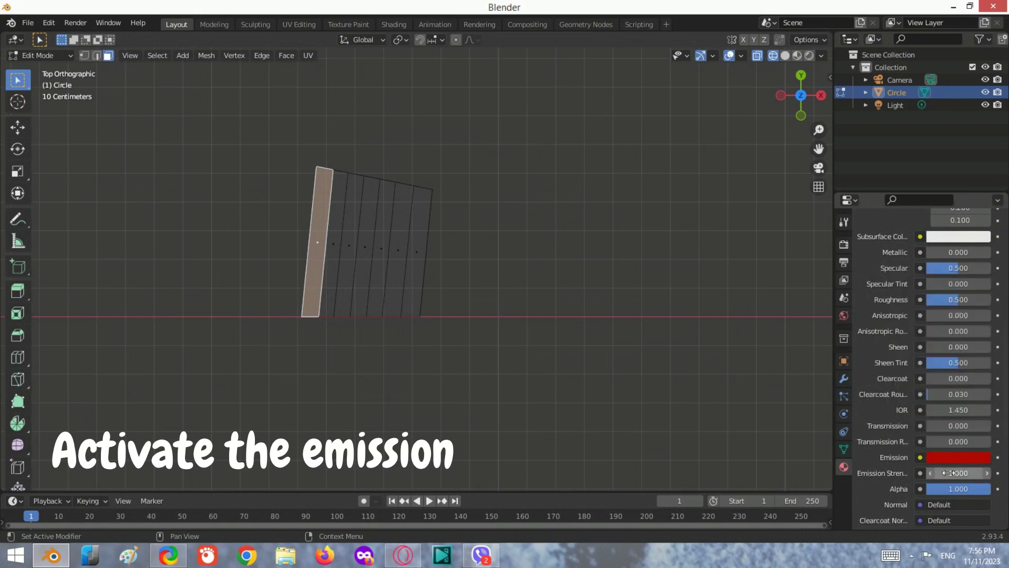
{"action": "double_click", "coordinate": [954, 471]}
{"action": "type", "text": "20"}
{"action": "key", "text": "Return"}
{"action": "scroll", "coordinate": [903, 312], "scroll_direction": "up", "scroll_amount": 10}
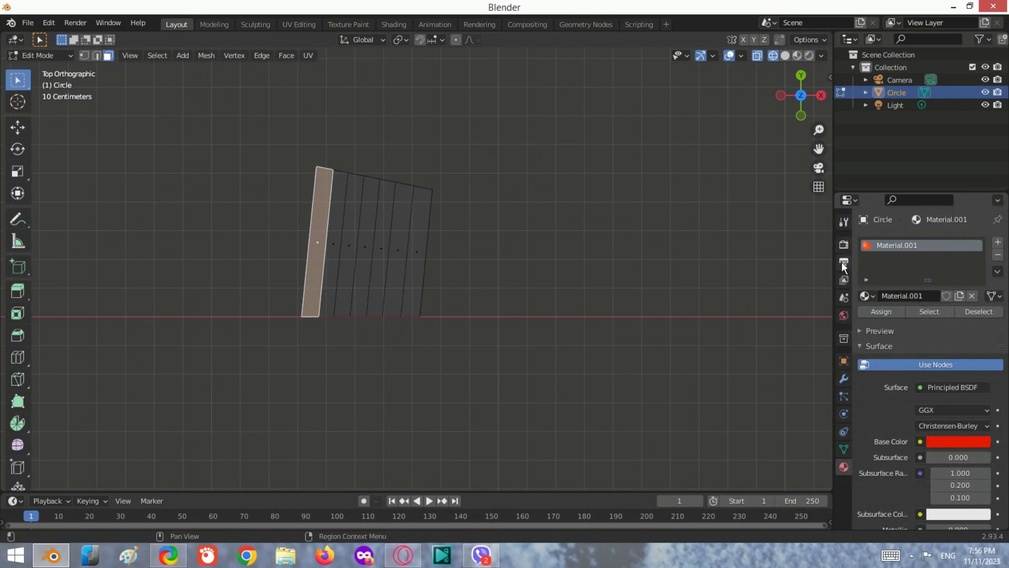
- Enable Bloom in the Eevee render settings and switch the viewport to Rendered shading
{"action": "left_click", "coordinate": [843, 244]}
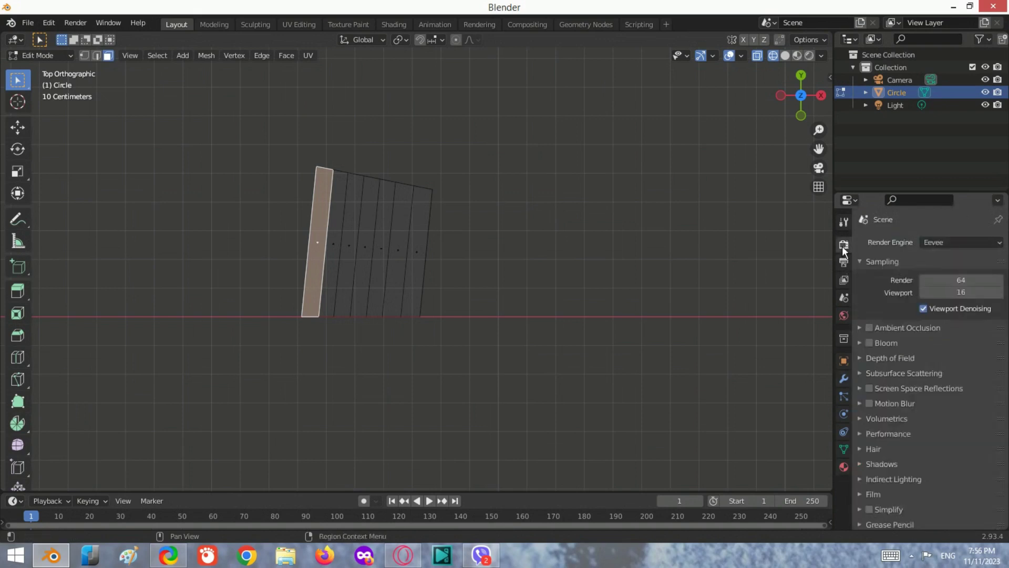
{"action": "left_click", "coordinate": [869, 342]}
{"action": "left_click", "coordinate": [810, 56]}
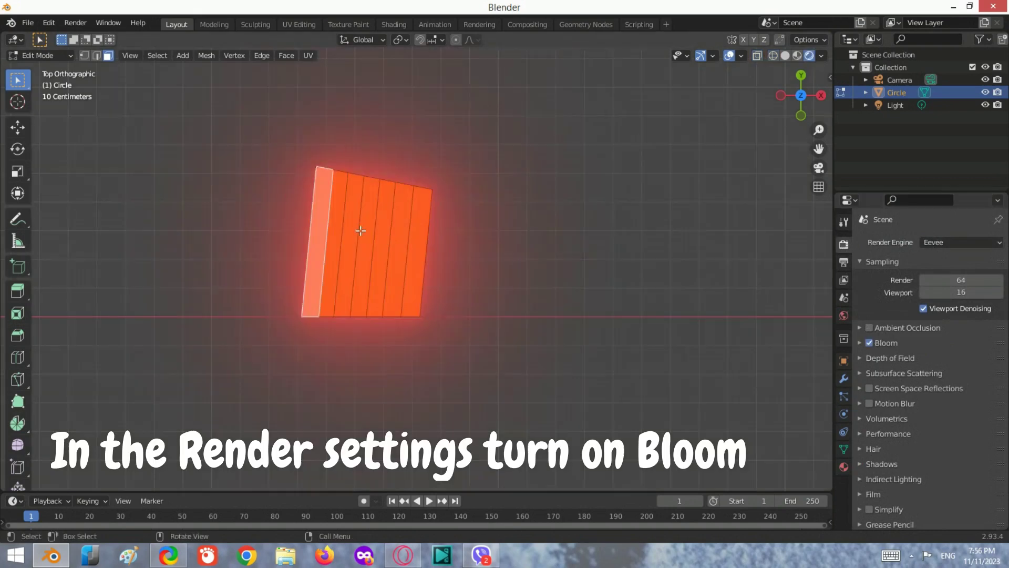
{"action": "scroll", "coordinate": [498, 256], "scroll_direction": "up", "scroll_amount": 2}
{"action": "scroll", "coordinate": [386, 311], "scroll_direction": "down", "scroll_amount": 3}
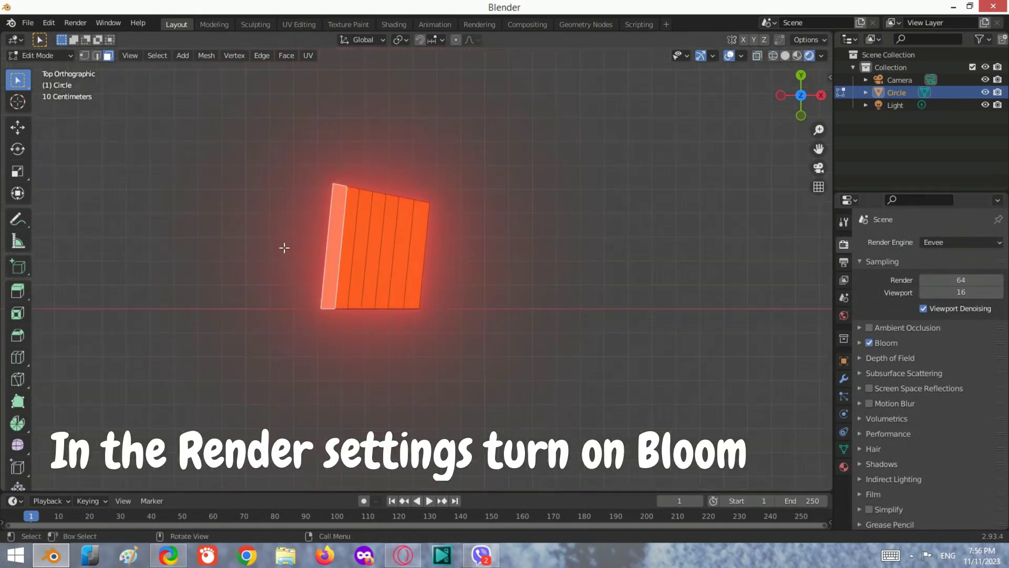
- Re-enter Edit Mode and select the second face strip, with Material Properties shown
{"action": "key", "text": "Tab"}
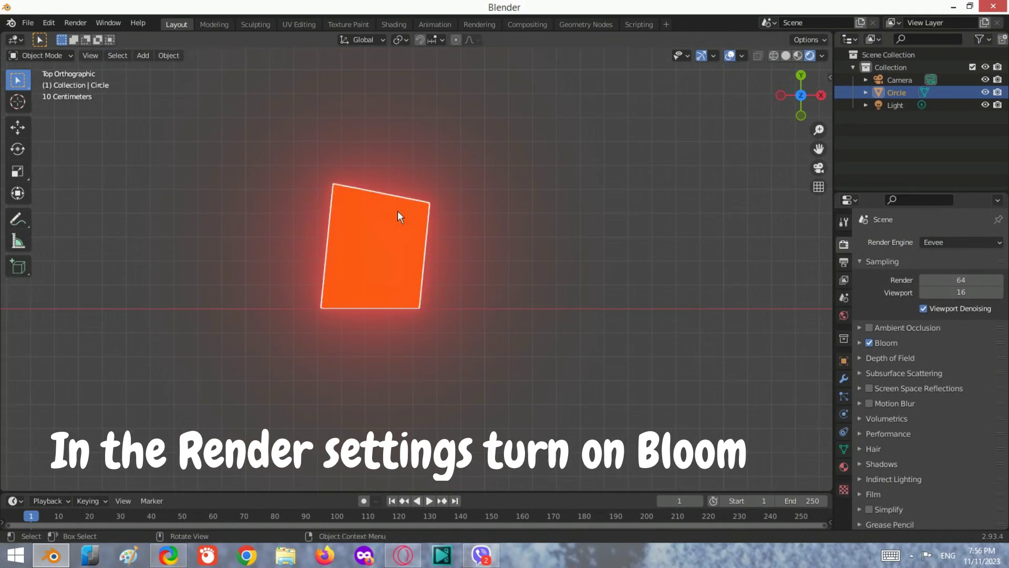
{"action": "left_click", "coordinate": [492, 390]}
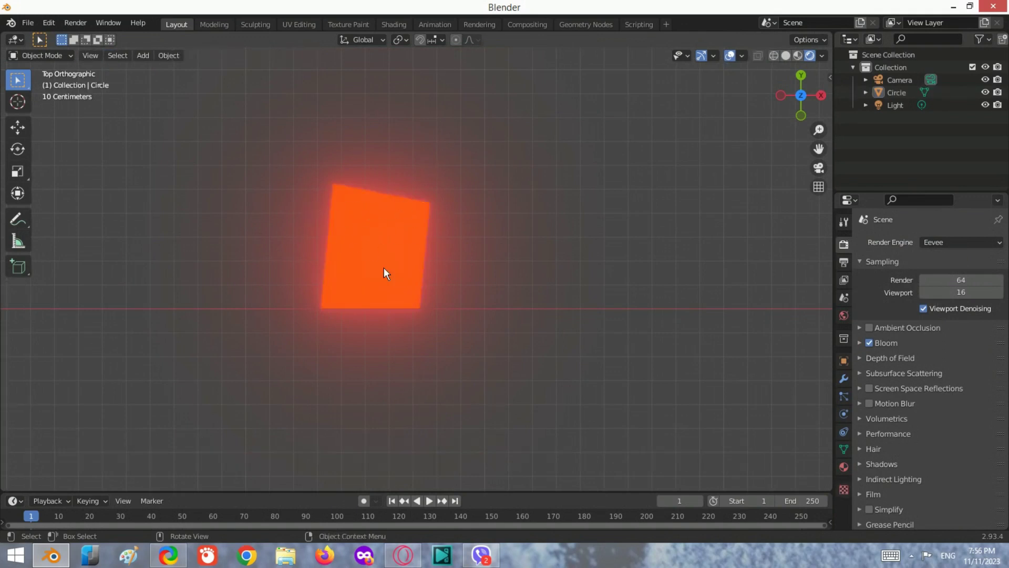
{"action": "key", "text": "Tab"}
{"action": "scroll", "coordinate": [339, 273], "scroll_direction": "up", "scroll_amount": 2}
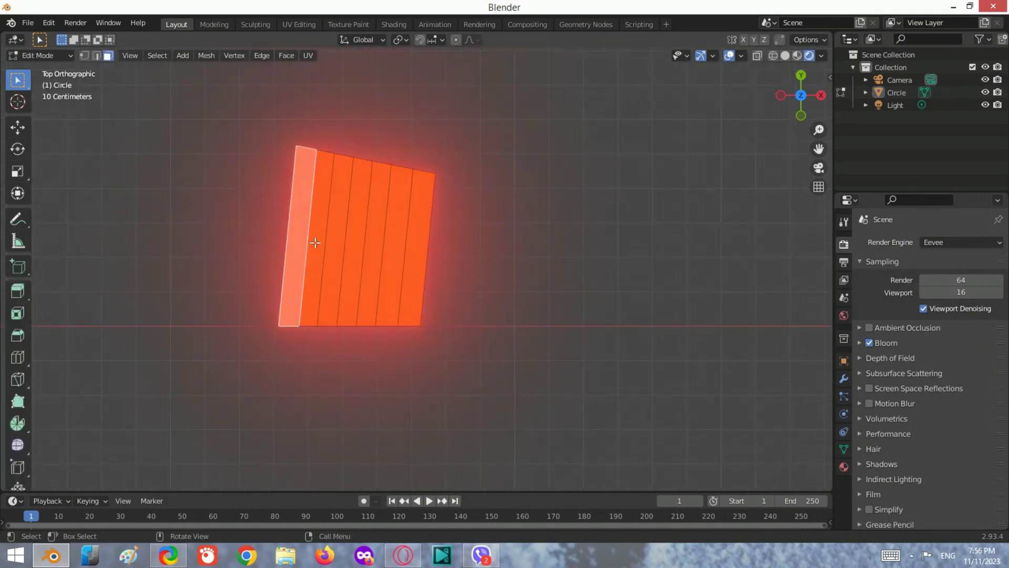
{"action": "left_click", "coordinate": [315, 242]}
{"action": "left_click", "coordinate": [844, 466]}
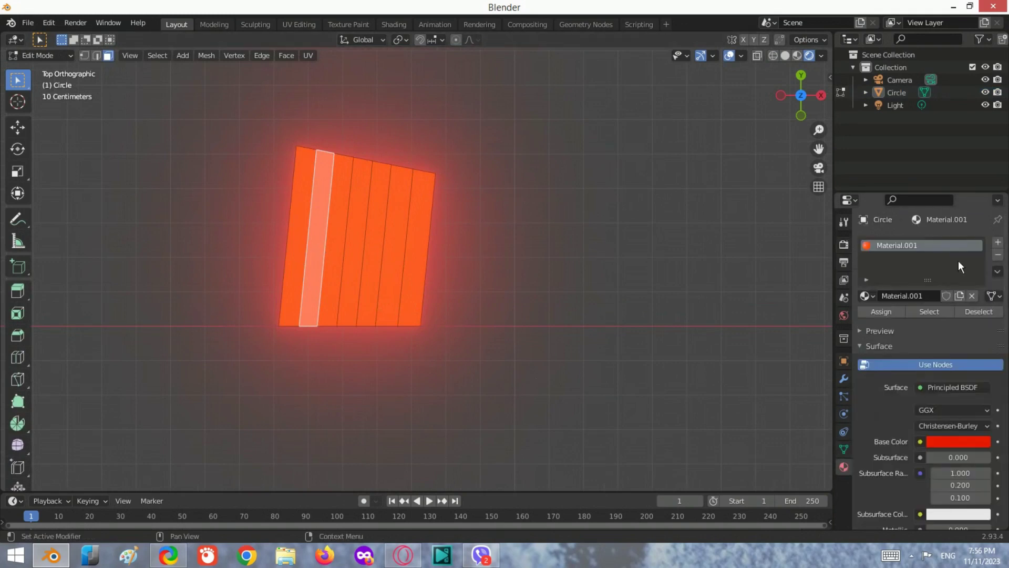
- Add a second material slot with a new material that has an orange base colour
{"action": "left_click", "coordinate": [997, 243]}
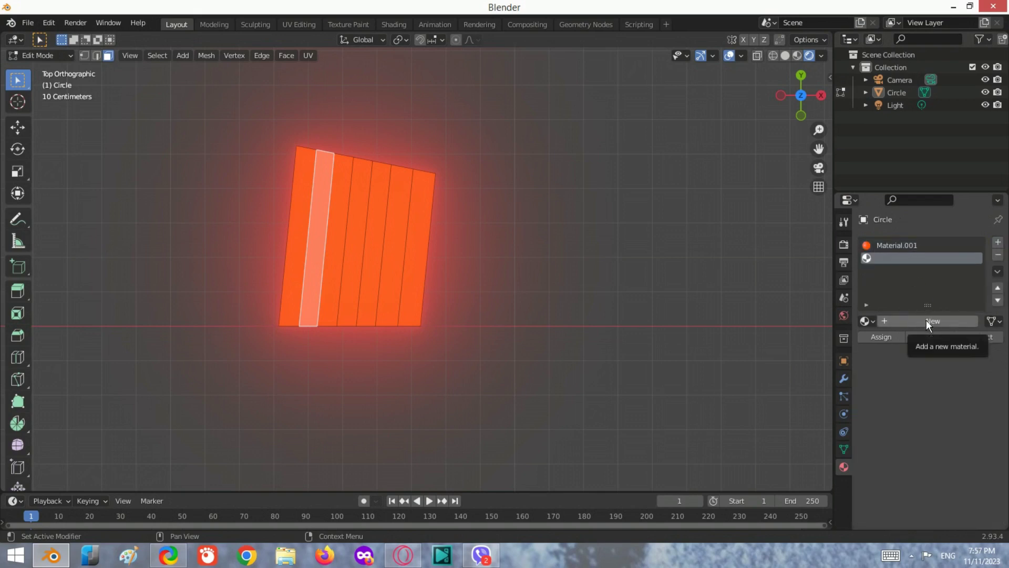
{"action": "left_click", "coordinate": [926, 319]}
{"action": "left_click", "coordinate": [964, 466]}
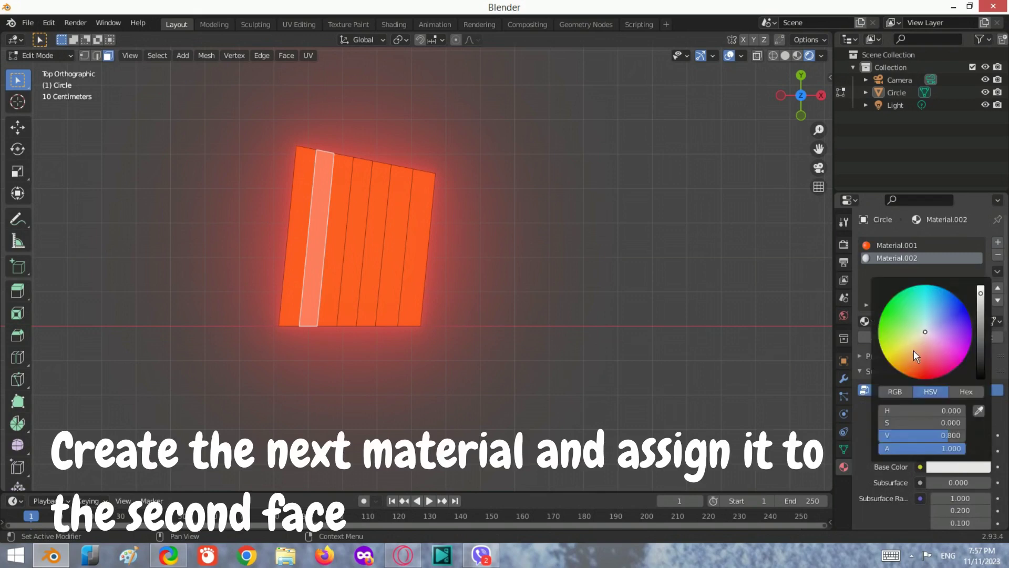
{"action": "left_click", "coordinate": [902, 372]}
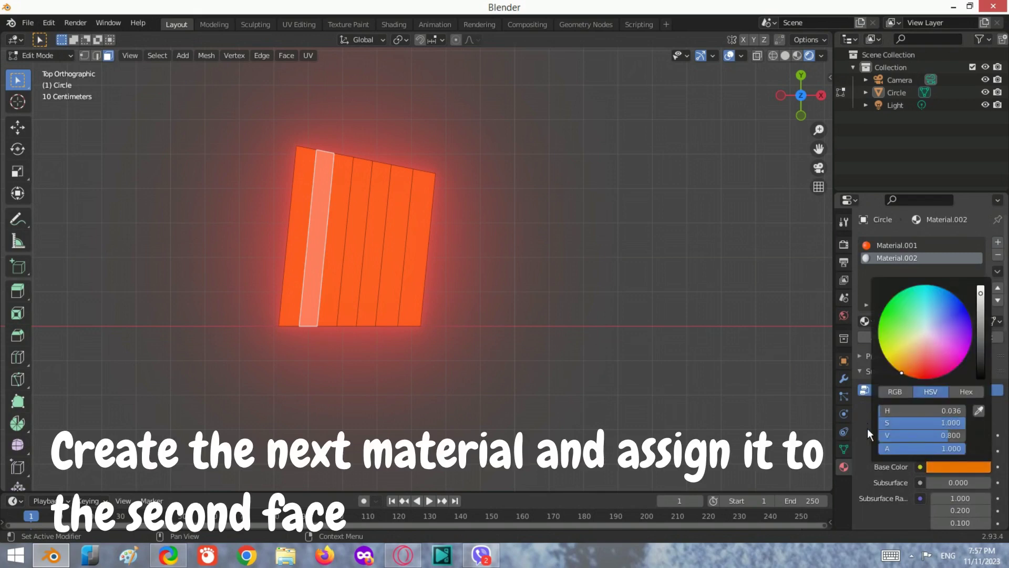
{"action": "scroll", "coordinate": [918, 421], "scroll_direction": "down", "scroll_amount": 5}
{"action": "scroll", "coordinate": [919, 417], "scroll_direction": "down", "scroll_amount": 5}
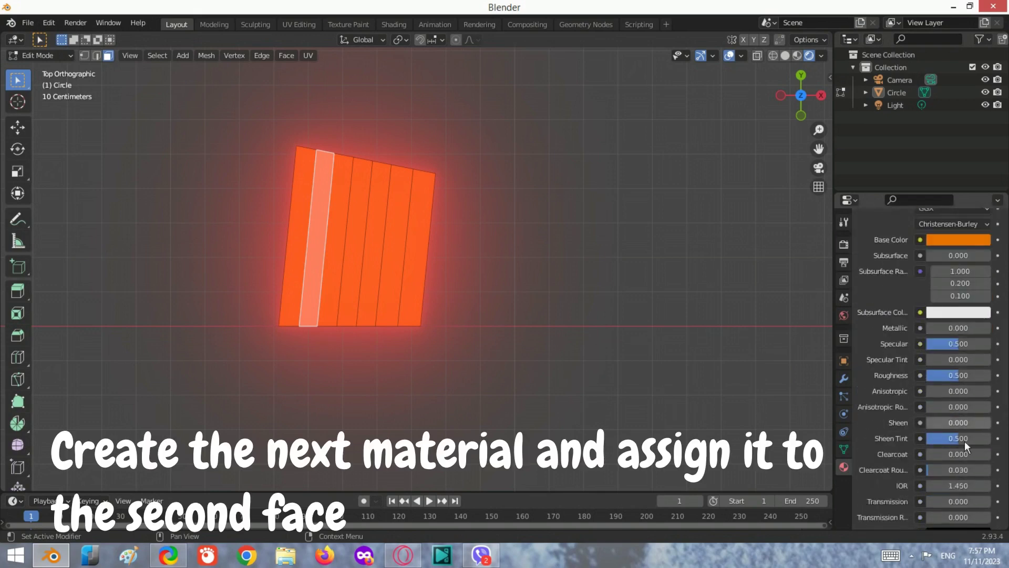
{"action": "scroll", "coordinate": [964, 440], "scroll_direction": "down", "scroll_amount": 2}
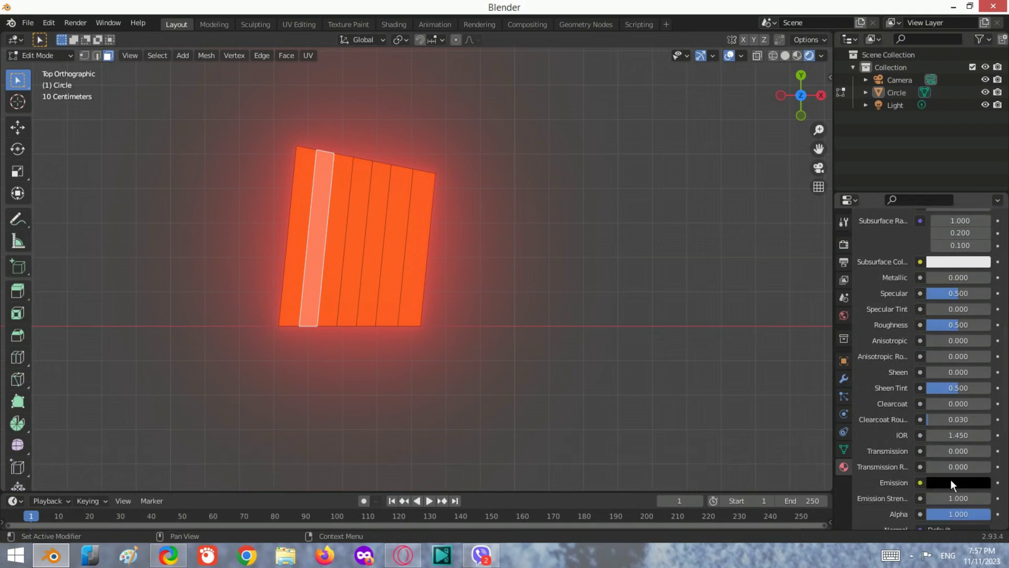
- Set an orange emission colour at strength 20 and assign Material.002 to the second strip
{"action": "left_click", "coordinate": [951, 481]}
{"action": "left_click_drag", "start_coordinate": [981, 391], "coordinate": [980, 311]}
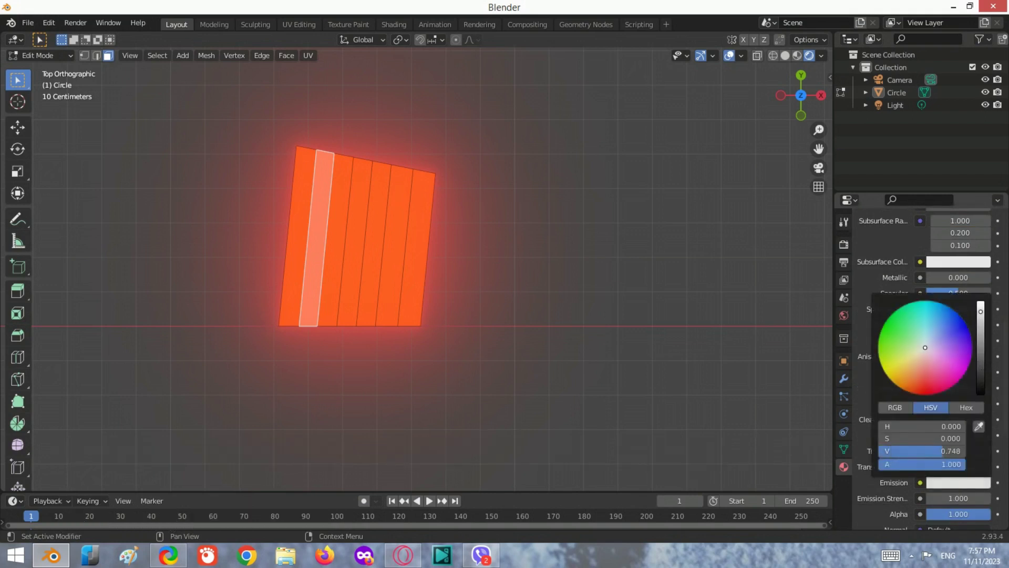
{"action": "left_click_drag", "start_coordinate": [934, 353], "coordinate": [897, 385]}
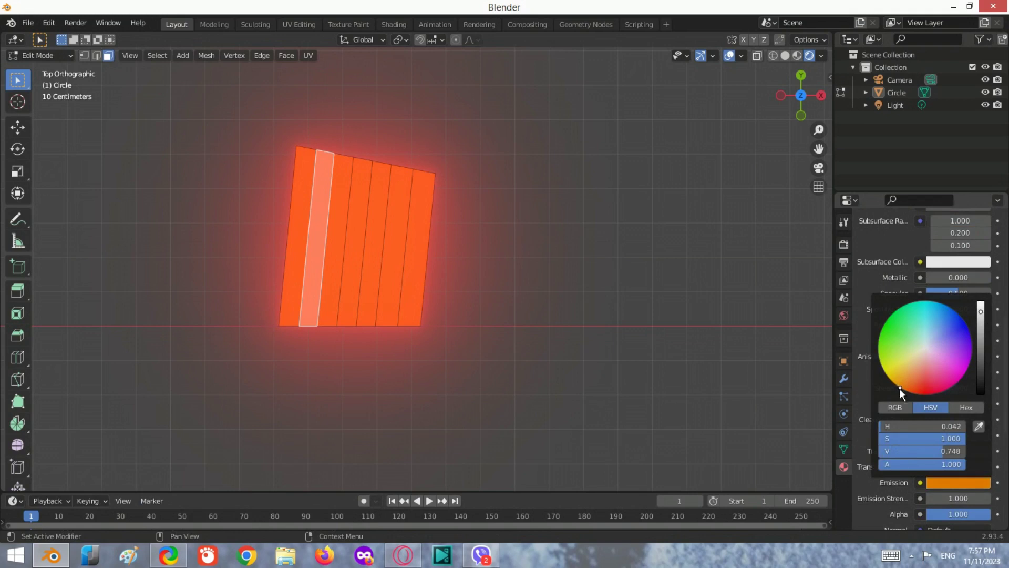
{"action": "scroll", "coordinate": [931, 459], "scroll_direction": "down", "scroll_amount": 5}
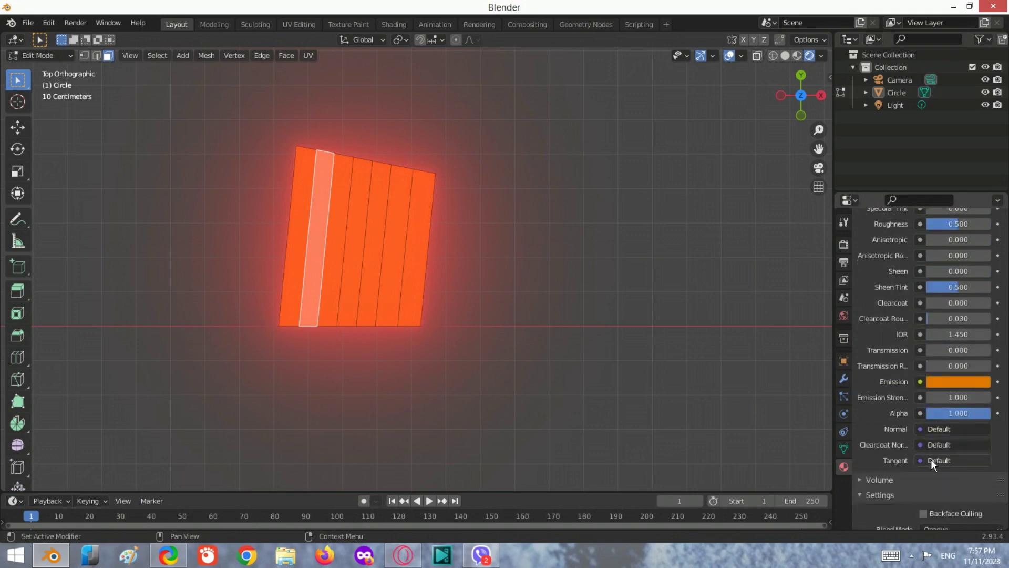
{"action": "double_click", "coordinate": [949, 398]}
{"action": "type", "text": "20"}
{"action": "key", "text": "Return"}
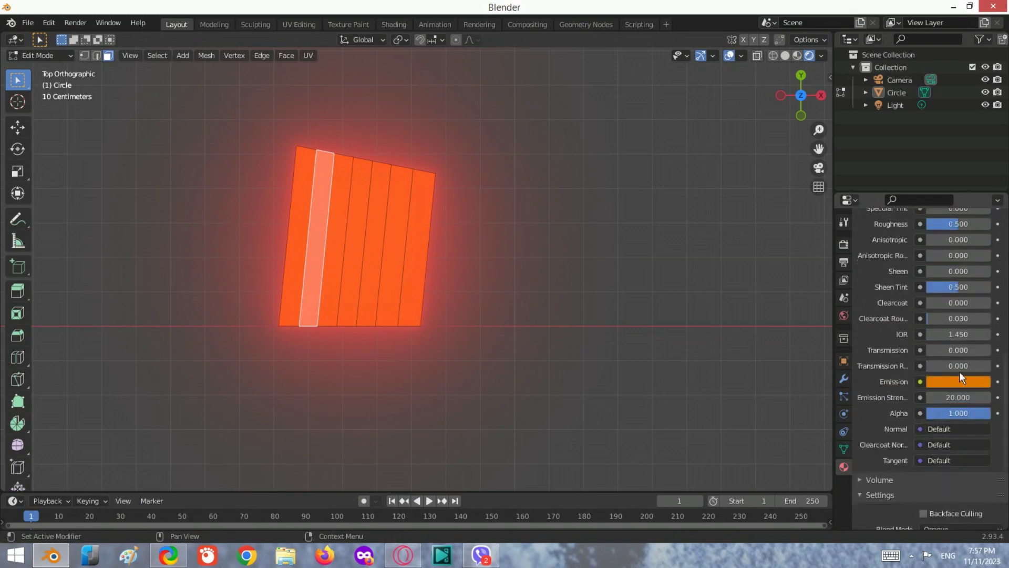
{"action": "scroll", "coordinate": [949, 367], "scroll_direction": "up", "scroll_amount": 5}
{"action": "scroll", "coordinate": [949, 367], "scroll_direction": "up", "scroll_amount": 10}
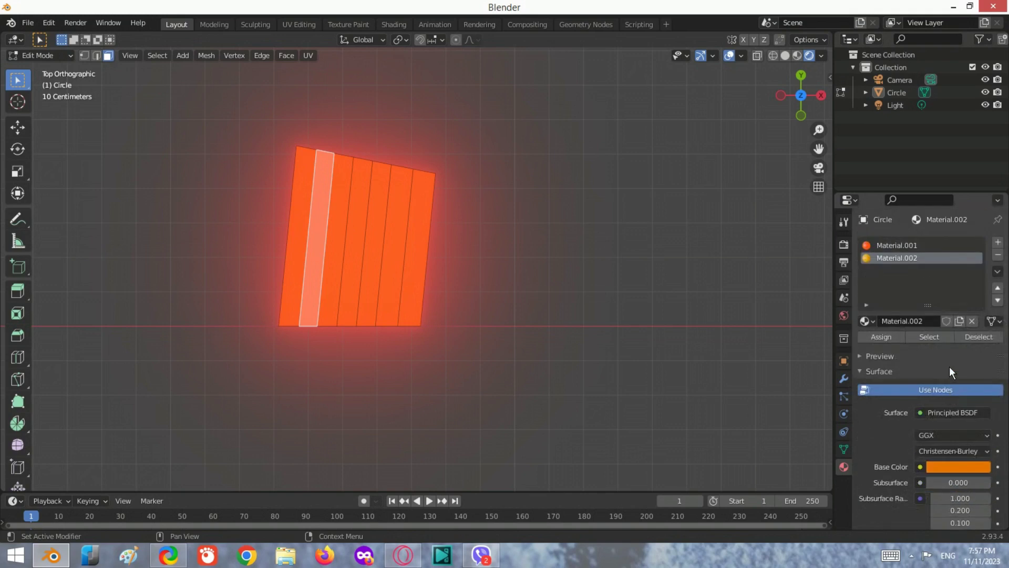
{"action": "left_click", "coordinate": [885, 339]}
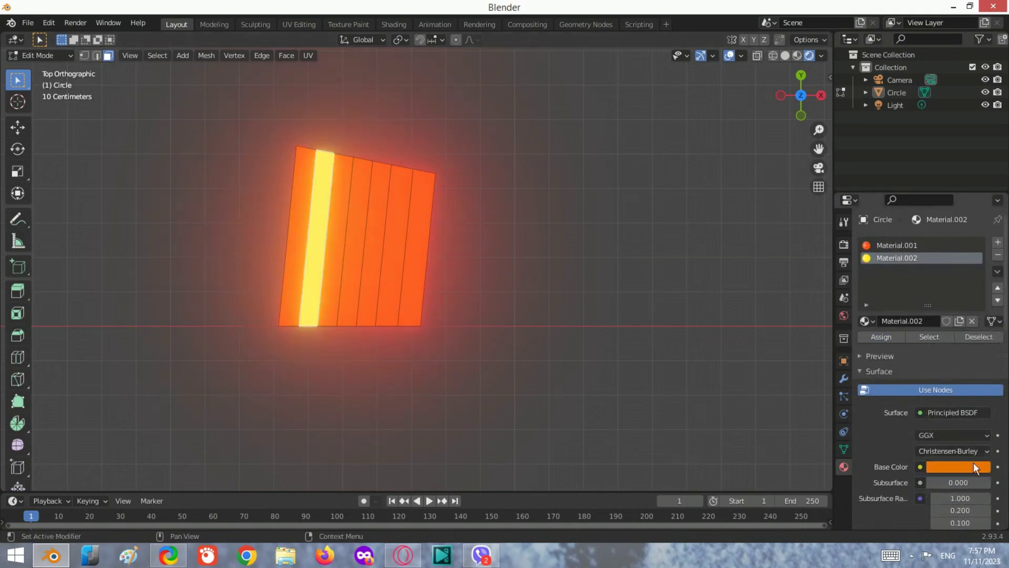
- Lower the brightness of Material.002's orange emission colour
{"action": "scroll", "coordinate": [967, 459], "scroll_direction": "down", "scroll_amount": 5}
{"action": "scroll", "coordinate": [961, 458], "scroll_direction": "down", "scroll_amount": 5}
{"action": "scroll", "coordinate": [957, 454], "scroll_direction": "down", "scroll_amount": 5}
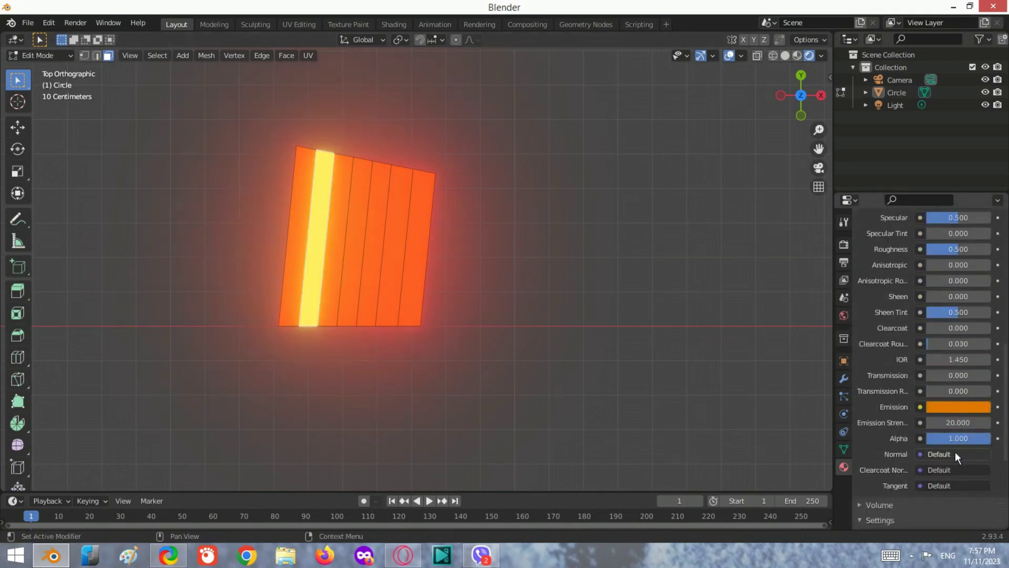
{"action": "left_click", "coordinate": [954, 407]}
{"action": "left_click_drag", "start_coordinate": [981, 239], "coordinate": [981, 268]}
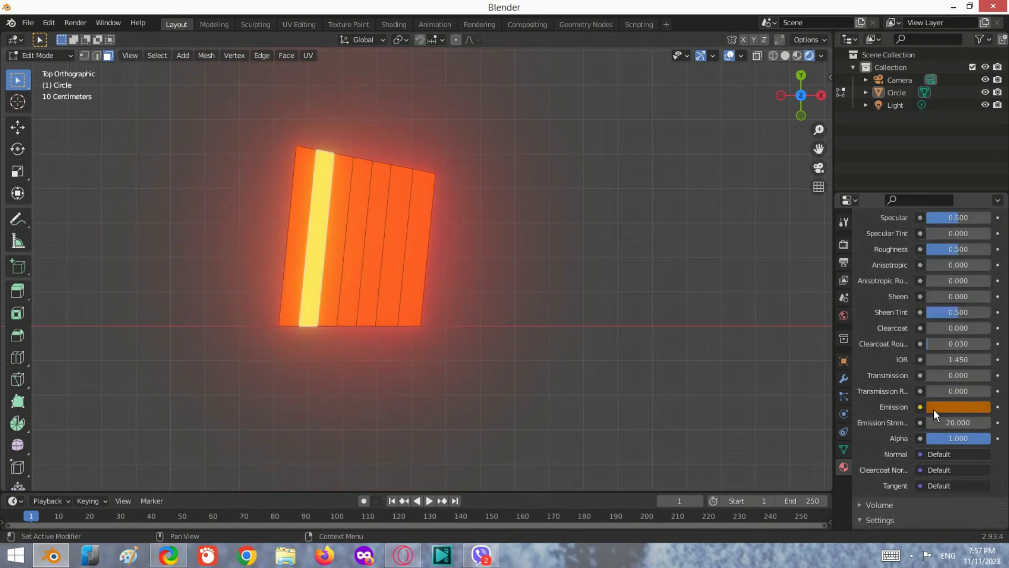
{"action": "scroll", "coordinate": [933, 409], "scroll_direction": "up", "scroll_amount": 5}
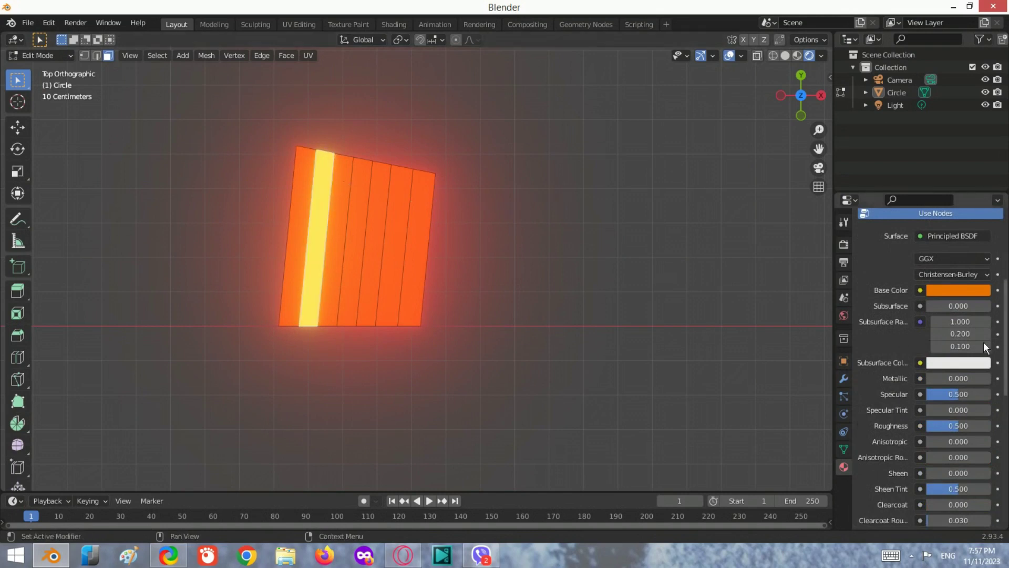
- Adjust the orange base colour and darken the emission colour to value 0.070
{"action": "left_click", "coordinate": [952, 289]}
{"action": "left_click_drag", "start_coordinate": [901, 199], "coordinate": [914, 200]}
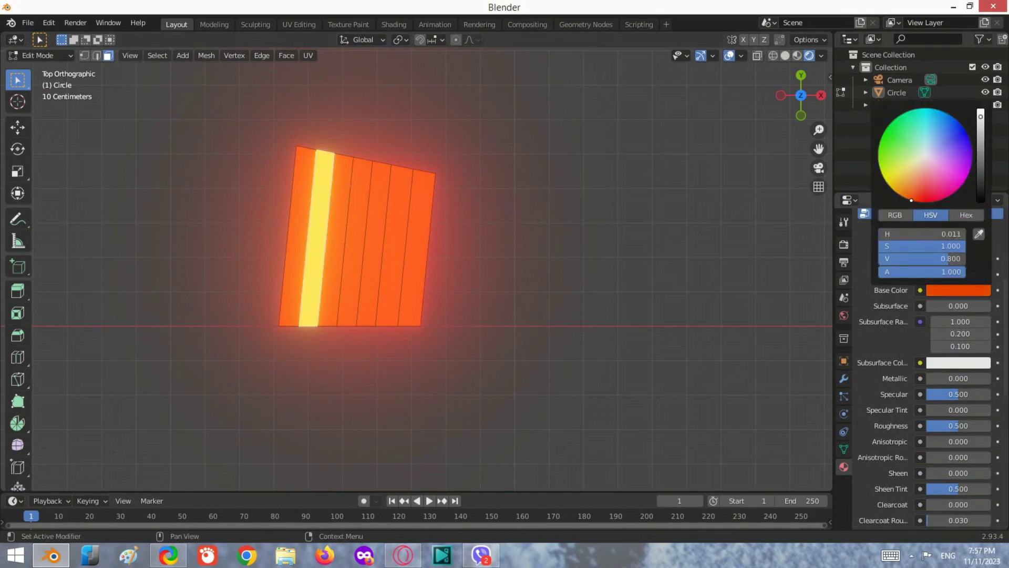
{"action": "scroll", "coordinate": [914, 452], "scroll_direction": "down", "scroll_amount": 8}
{"action": "scroll", "coordinate": [913, 436], "scroll_direction": "down", "scroll_amount": 5}
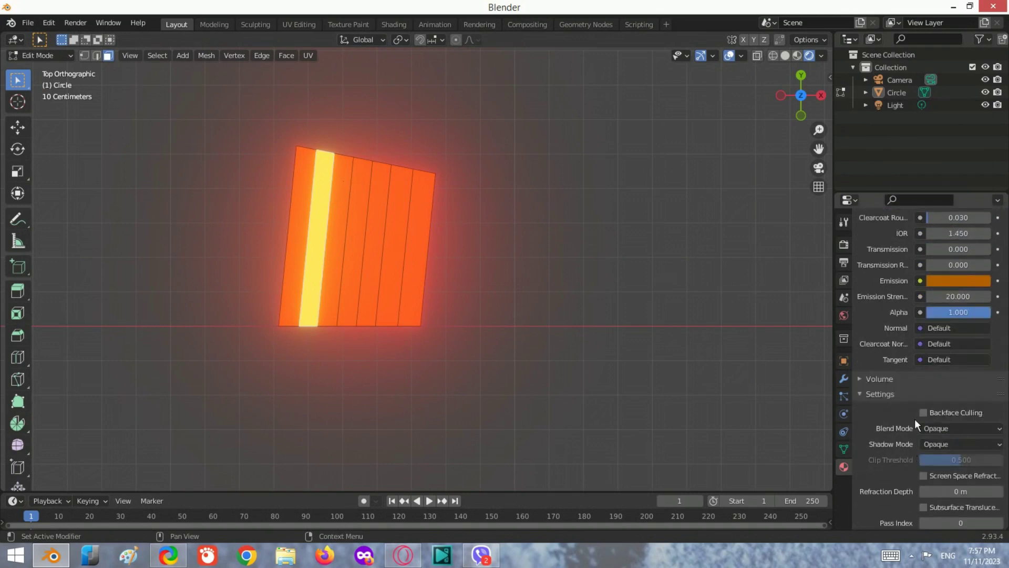
{"action": "left_click", "coordinate": [947, 281]}
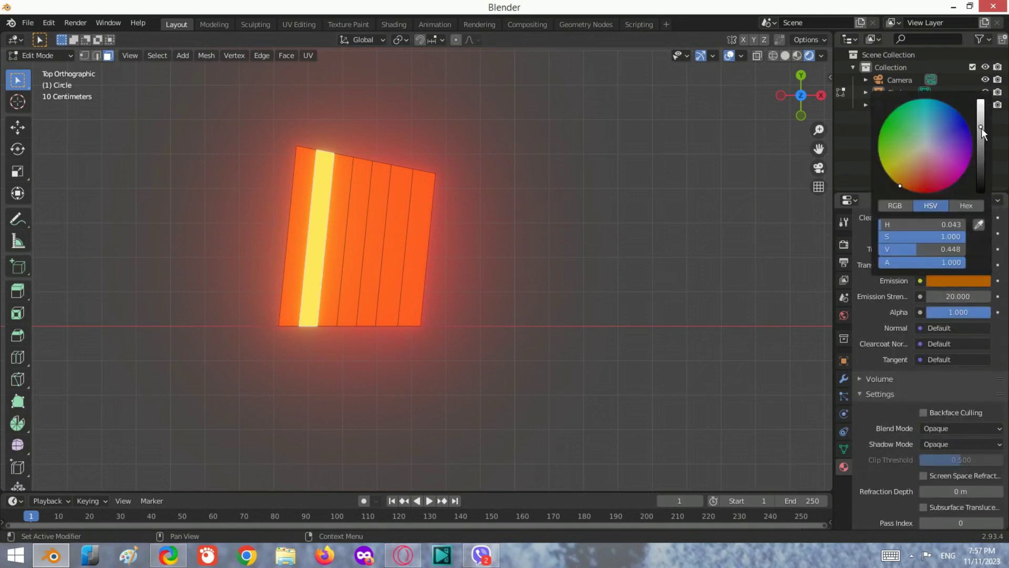
{"action": "left_click_drag", "start_coordinate": [980, 127], "coordinate": [980, 169]}
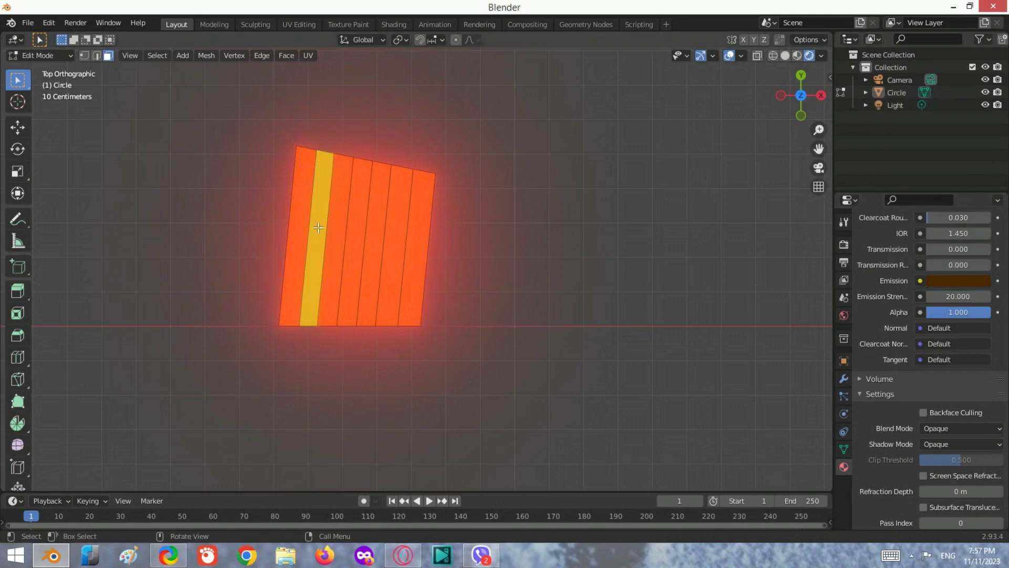
{"action": "left_click", "coordinate": [969, 280]}
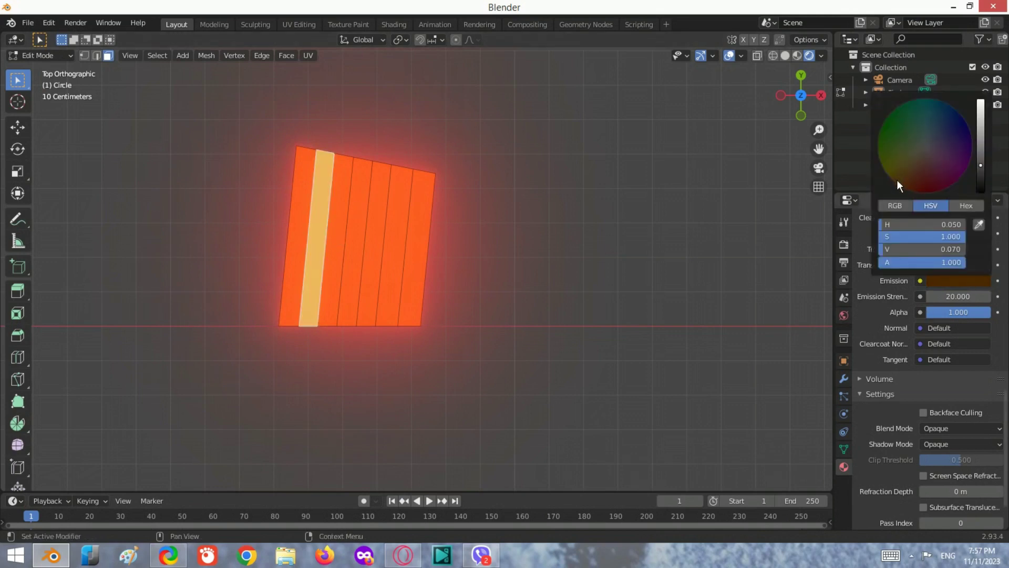
- Deselect the strip and return to Object Mode to view the dimmer glow
{"action": "key", "text": "alt+a"}
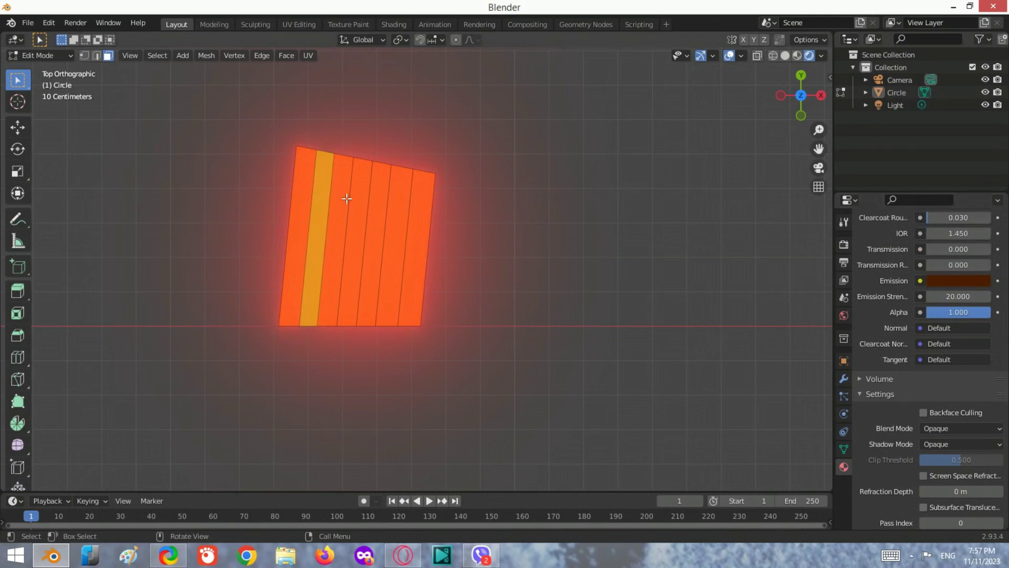
{"action": "scroll", "coordinate": [344, 198], "scroll_direction": "up", "scroll_amount": 2}
{"action": "scroll", "coordinate": [317, 228], "scroll_direction": "up", "scroll_amount": 2}
{"action": "scroll", "coordinate": [317, 229], "scroll_direction": "down", "scroll_amount": 4}
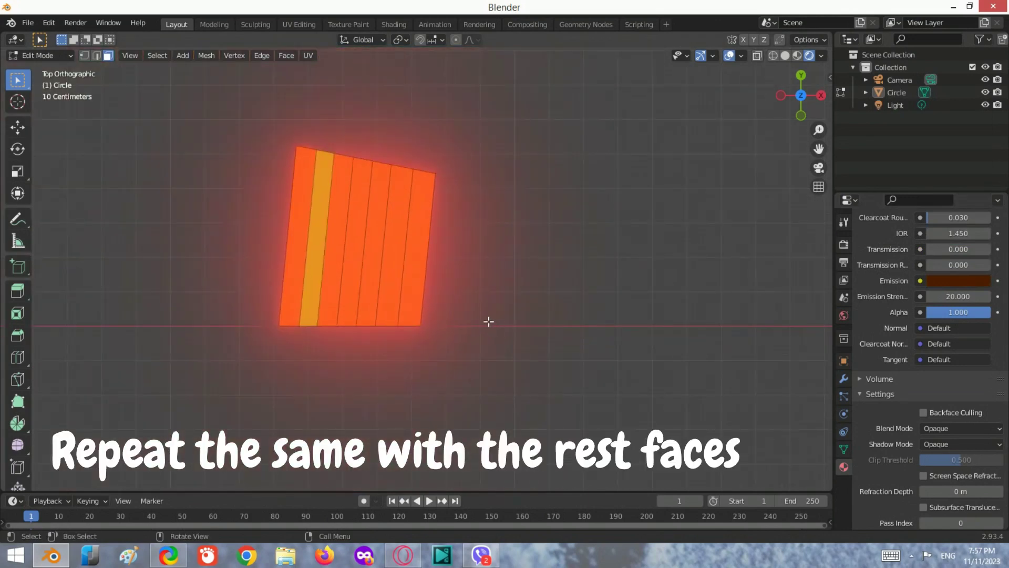
{"action": "key", "text": "Tab"}
- Select the third strip in Edit Mode and add a new slot with Material.003
{"action": "left_click", "coordinate": [318, 197]}
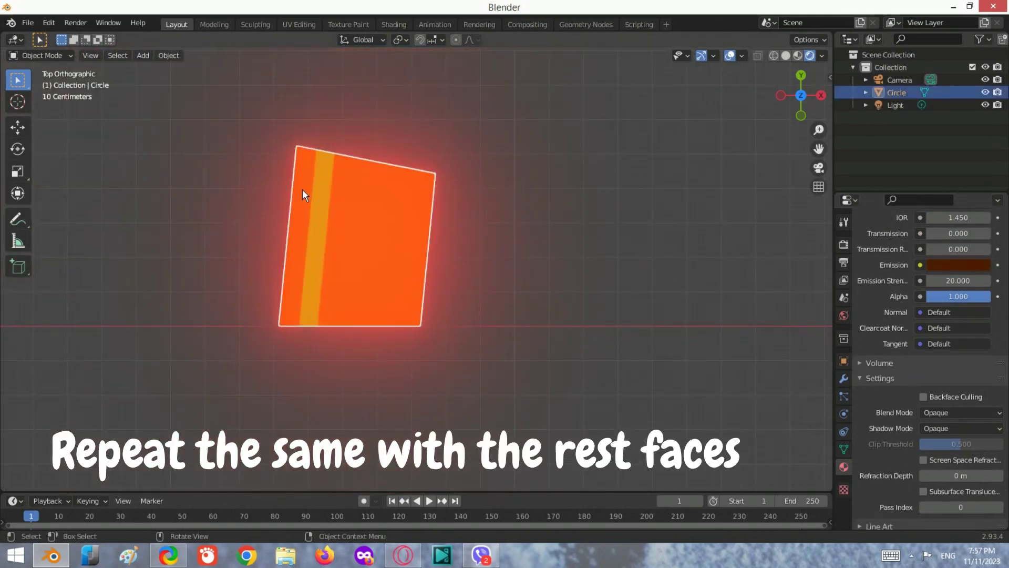
{"action": "key", "text": "Tab"}
{"action": "left_click", "coordinate": [339, 219]}
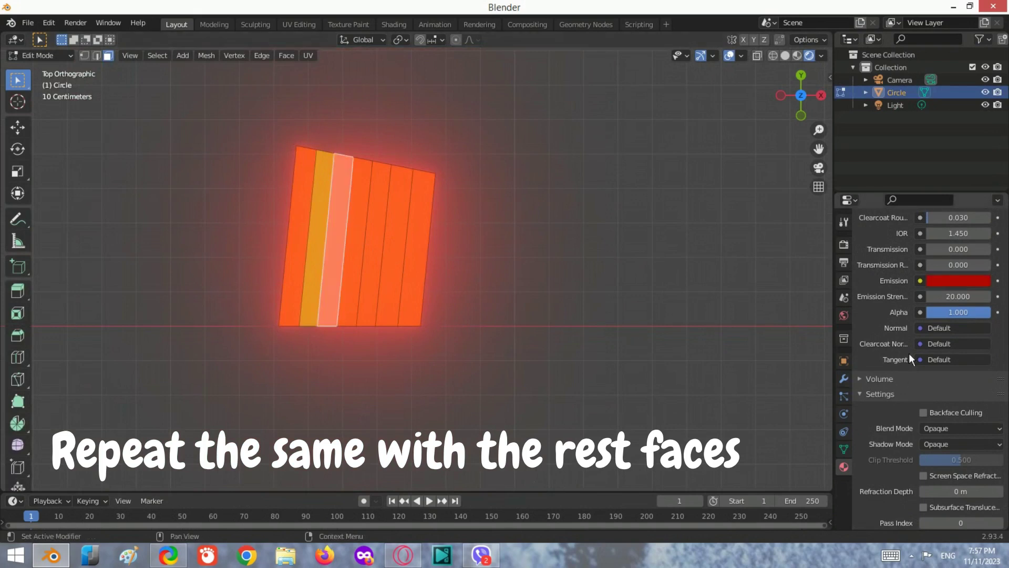
{"action": "scroll", "coordinate": [922, 308], "scroll_direction": "up", "scroll_amount": 5}
{"action": "scroll", "coordinate": [919, 311], "scroll_direction": "up", "scroll_amount": 6}
{"action": "scroll", "coordinate": [920, 311], "scroll_direction": "up", "scroll_amount": 5}
{"action": "left_click", "coordinate": [997, 242]}
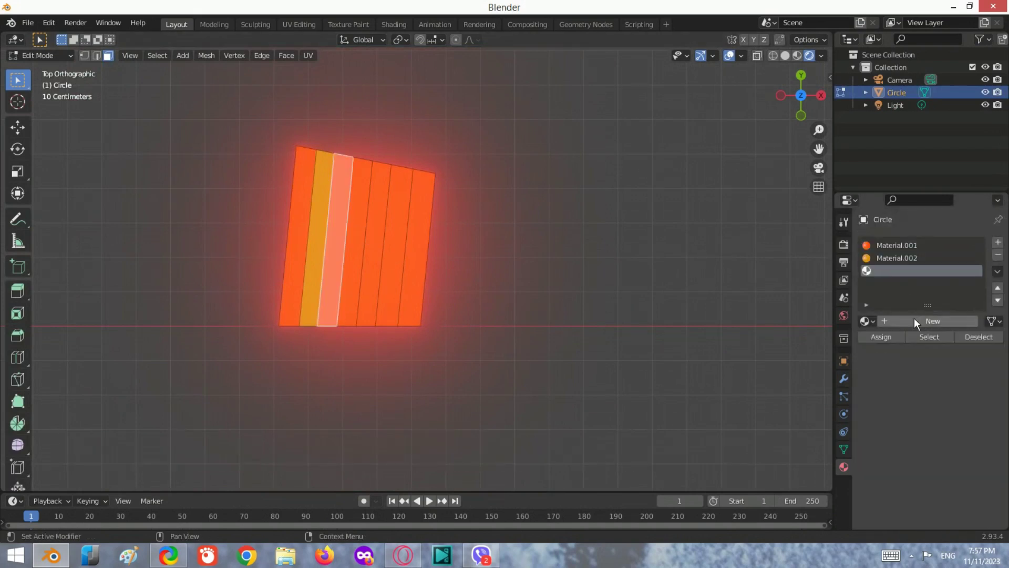
{"action": "left_click", "coordinate": [913, 317]}
- Make Material.003's base and emission yellow and assign it to the third strip
{"action": "left_click", "coordinate": [943, 392]}
{"action": "left_click", "coordinate": [889, 287]}
{"action": "scroll", "coordinate": [923, 459], "scroll_direction": "down", "scroll_amount": 10}
{"action": "left_click", "coordinate": [958, 406]}
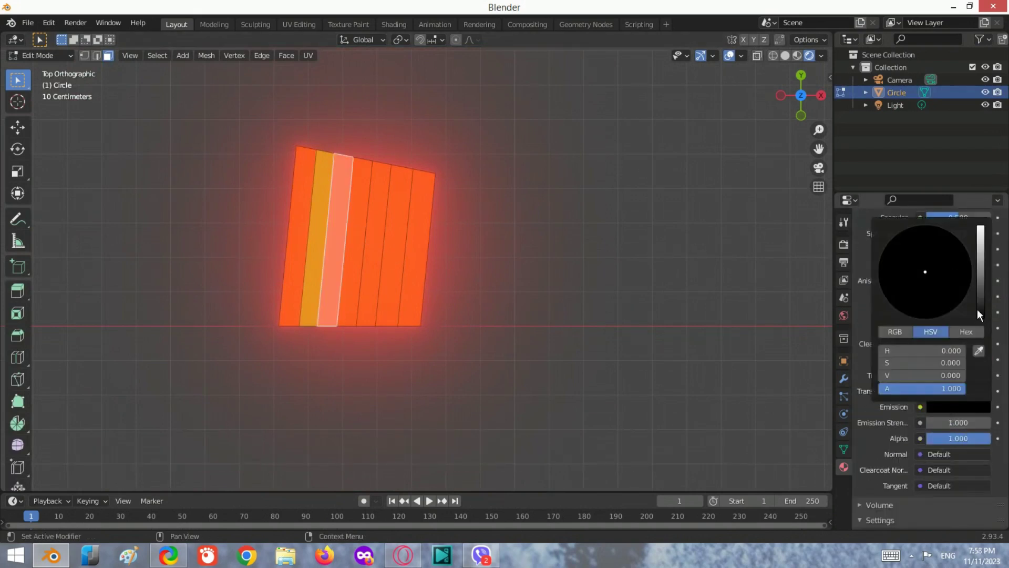
{"action": "left_click_drag", "start_coordinate": [977, 309], "coordinate": [980, 231]}
{"action": "scroll", "coordinate": [923, 308], "scroll_direction": "up", "scroll_amount": 10}
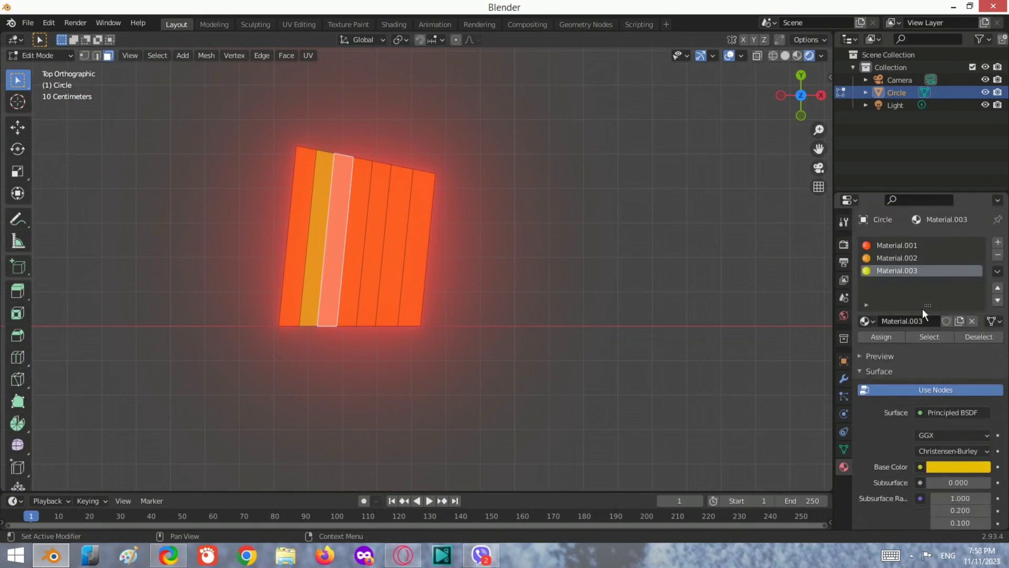
{"action": "left_click", "coordinate": [881, 337]}
- Create green Material.004 for the fourth strip with green emission at strength 20
{"action": "left_click", "coordinate": [354, 211]}
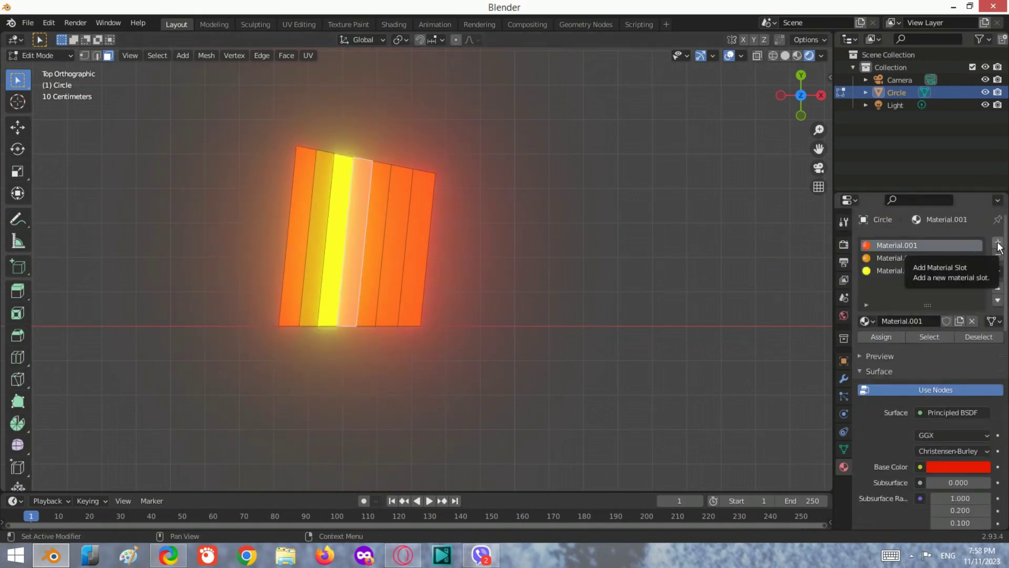
{"action": "left_click", "coordinate": [997, 242]}
{"action": "left_click", "coordinate": [944, 321]}
{"action": "scroll", "coordinate": [946, 368], "scroll_direction": "down", "scroll_amount": 2}
{"action": "left_click", "coordinate": [949, 443]}
{"action": "left_click", "coordinate": [902, 300]}
{"action": "scroll", "coordinate": [867, 452], "scroll_direction": "down", "scroll_amount": 5}
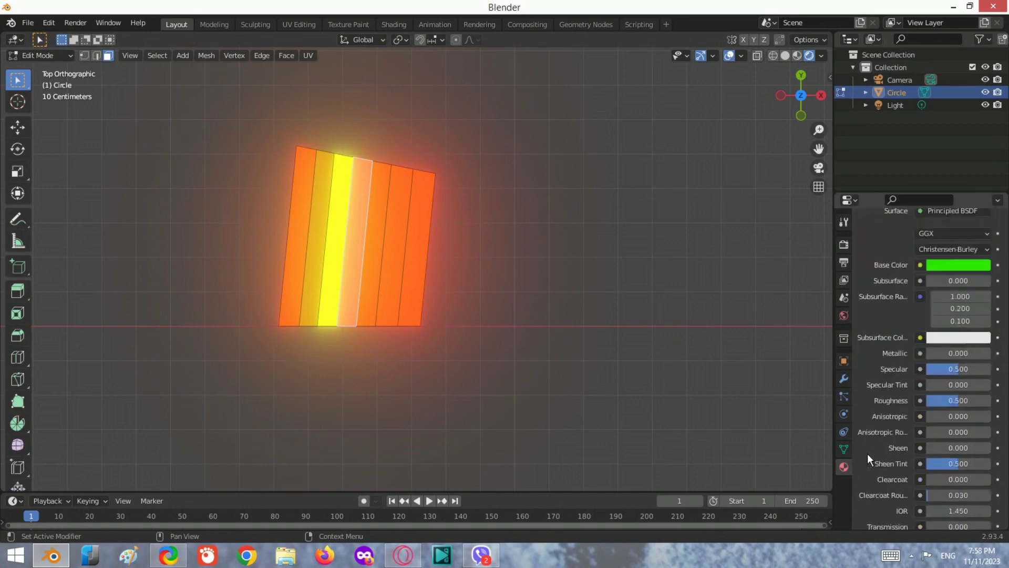
{"action": "left_click", "coordinate": [946, 331]}
{"action": "scroll", "coordinate": [927, 196], "scroll_direction": "up", "scroll_amount": 4}
{"action": "left_click", "coordinate": [896, 173]}
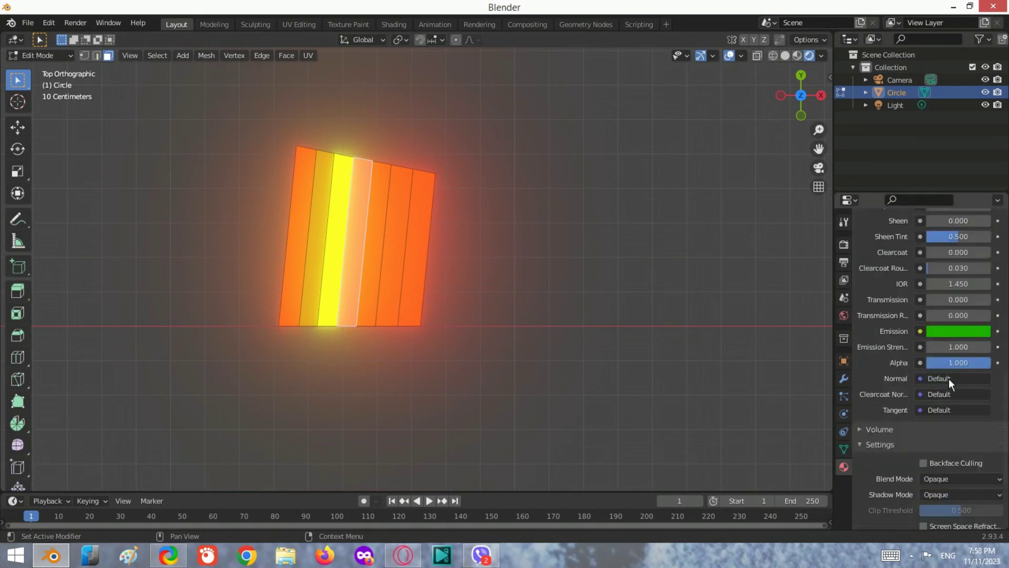
{"action": "left_click", "coordinate": [955, 345]}
{"action": "type", "text": "20"}
{"action": "key", "text": "Return"}
- Lower Material.004's specular to about 0.1 and darken its base and emission colours
{"action": "scroll", "coordinate": [905, 342], "scroll_direction": "up", "scroll_amount": 5}
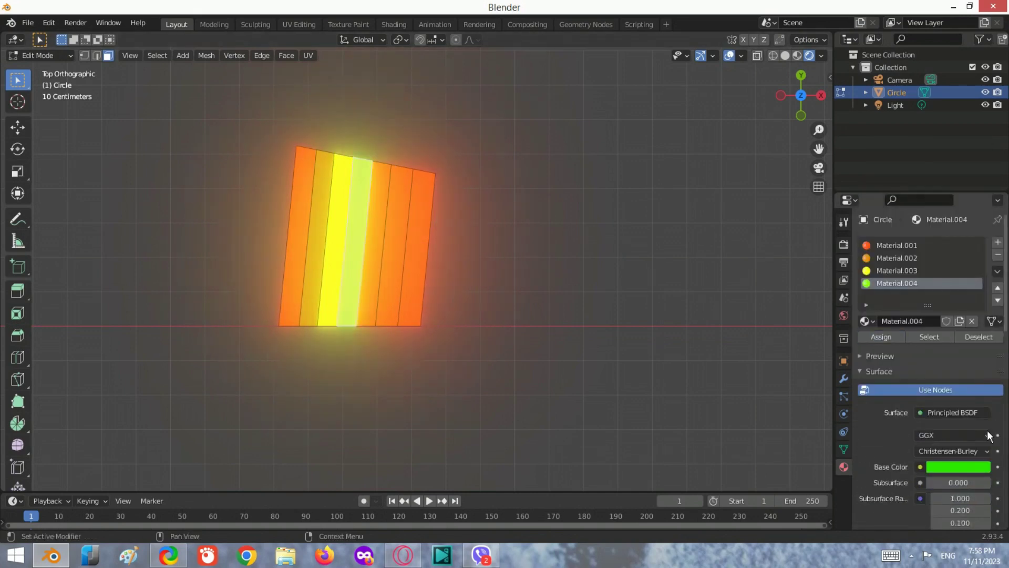
{"action": "scroll", "coordinate": [906, 342], "scroll_direction": "down", "scroll_amount": 4}
{"action": "left_click", "coordinate": [957, 381]}
{"action": "left_click_drag", "start_coordinate": [980, 235], "coordinate": [980, 232]}
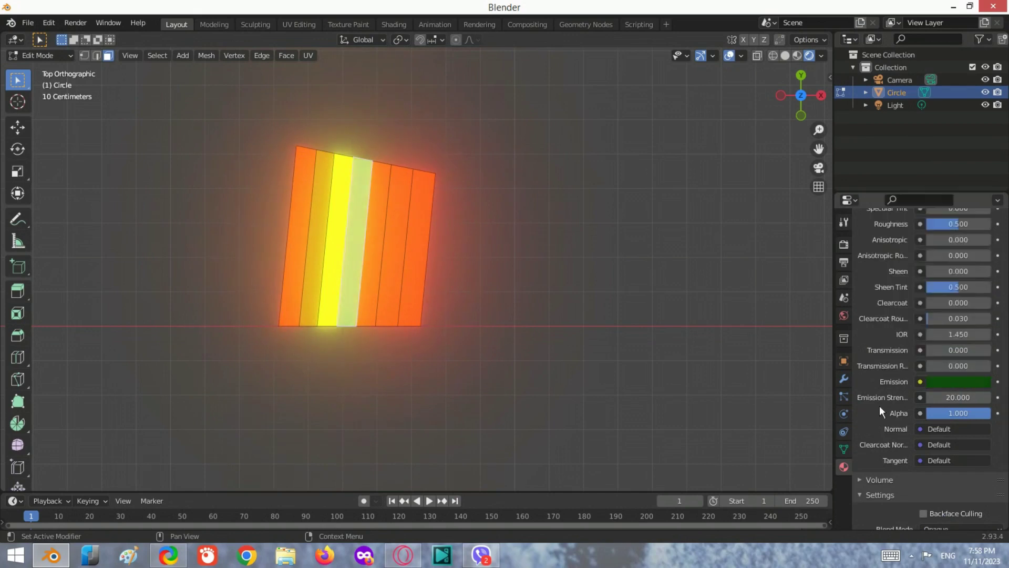
{"action": "scroll", "coordinate": [925, 421], "scroll_direction": "up", "scroll_amount": 8}
{"action": "left_click_drag", "start_coordinate": [967, 394], "coordinate": [946, 394]}
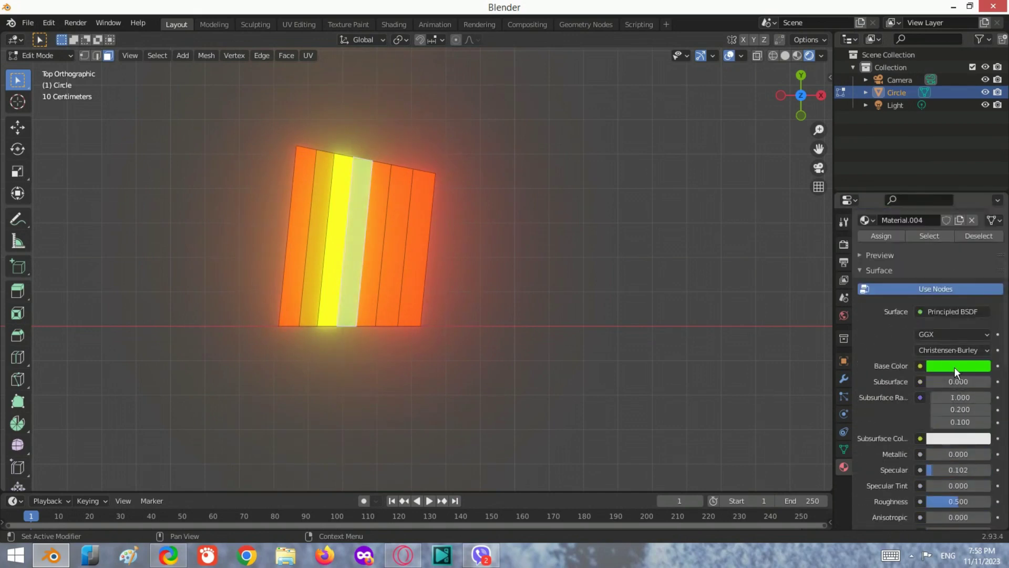
{"action": "left_click", "coordinate": [955, 367]}
{"action": "left_click_drag", "start_coordinate": [990, 188], "coordinate": [990, 210]}
{"action": "scroll", "coordinate": [940, 443], "scroll_direction": "down", "scroll_amount": 5}
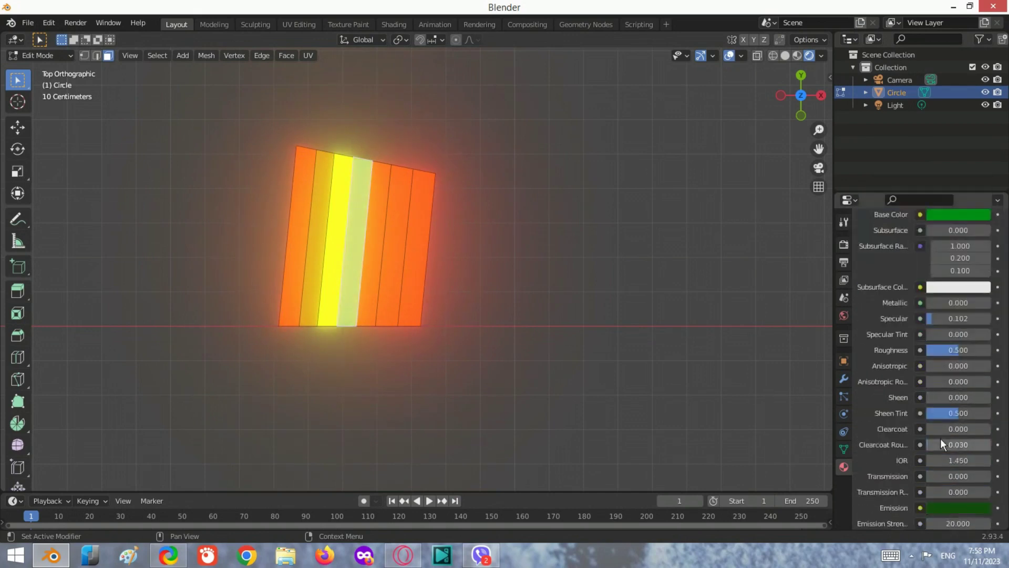
{"action": "scroll", "coordinate": [940, 444], "scroll_direction": "down", "scroll_amount": 2}
{"action": "left_click", "coordinate": [958, 441]}
{"action": "left_click_drag", "start_coordinate": [981, 344], "coordinate": [980, 378]}
- Give the fifth strip a new cyan Material.005 with cyan emission at strength 20
{"action": "key", "text": "Tab"}
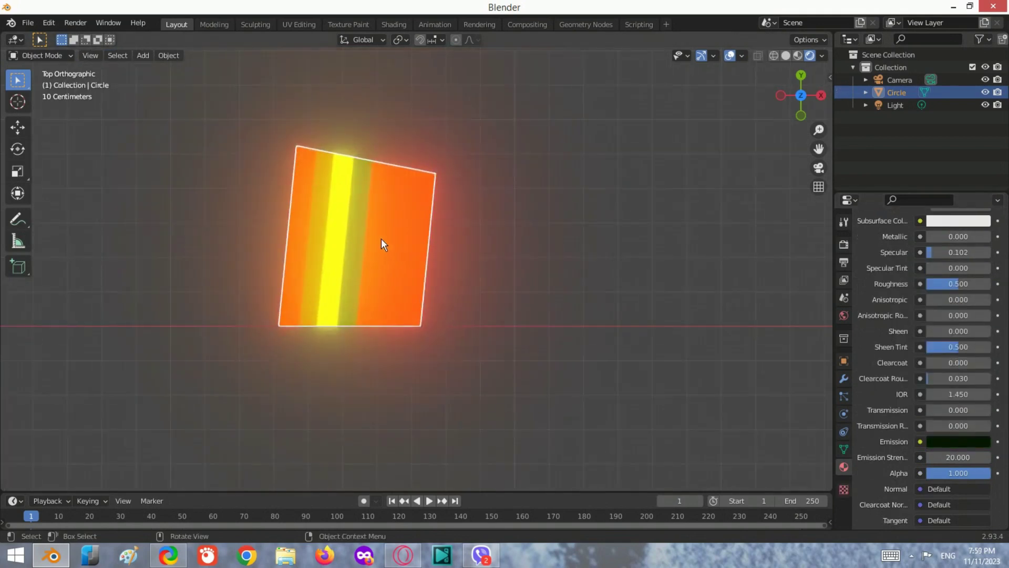
{"action": "key", "text": "Tab"}
{"action": "left_click", "coordinate": [380, 241]}
{"action": "scroll", "coordinate": [928, 375], "scroll_direction": "up", "scroll_amount": 8}
{"action": "left_click", "coordinate": [998, 242]}
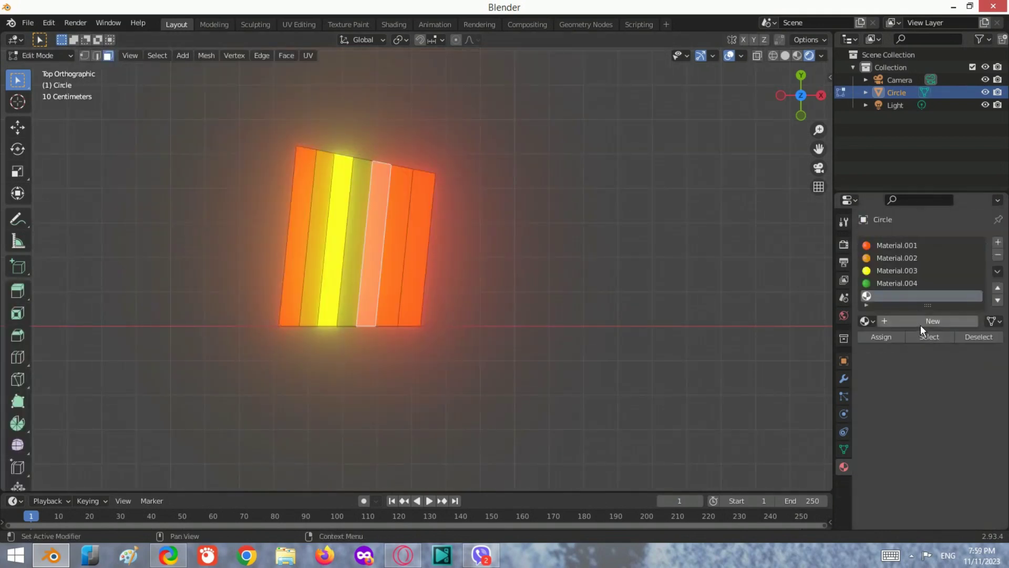
{"action": "left_click", "coordinate": [919, 321]}
{"action": "left_click", "coordinate": [958, 391]}
{"action": "left_click", "coordinate": [922, 209]}
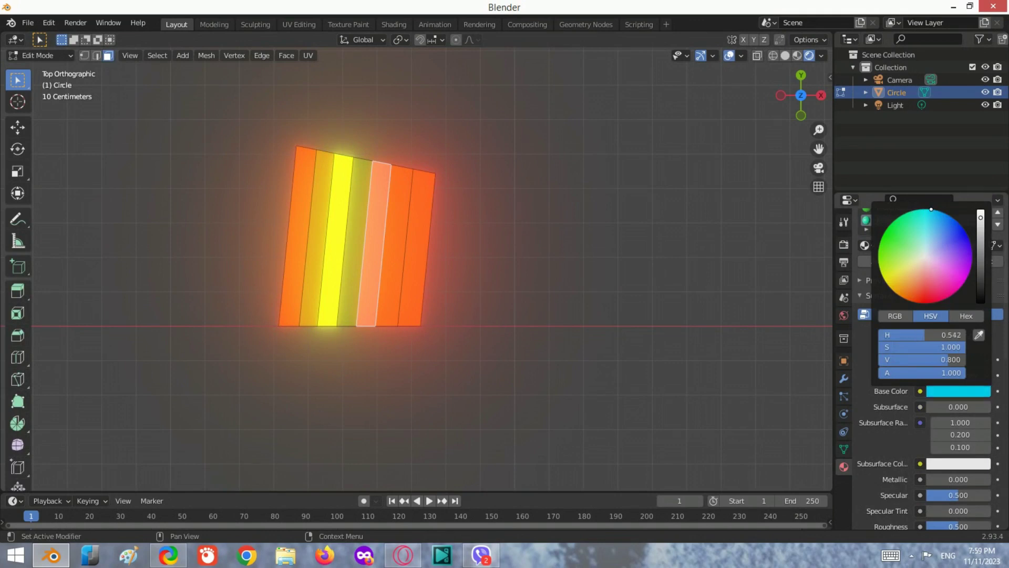
{"action": "scroll", "coordinate": [876, 436], "scroll_direction": "down", "scroll_amount": 9}
{"action": "left_click", "coordinate": [958, 456]}
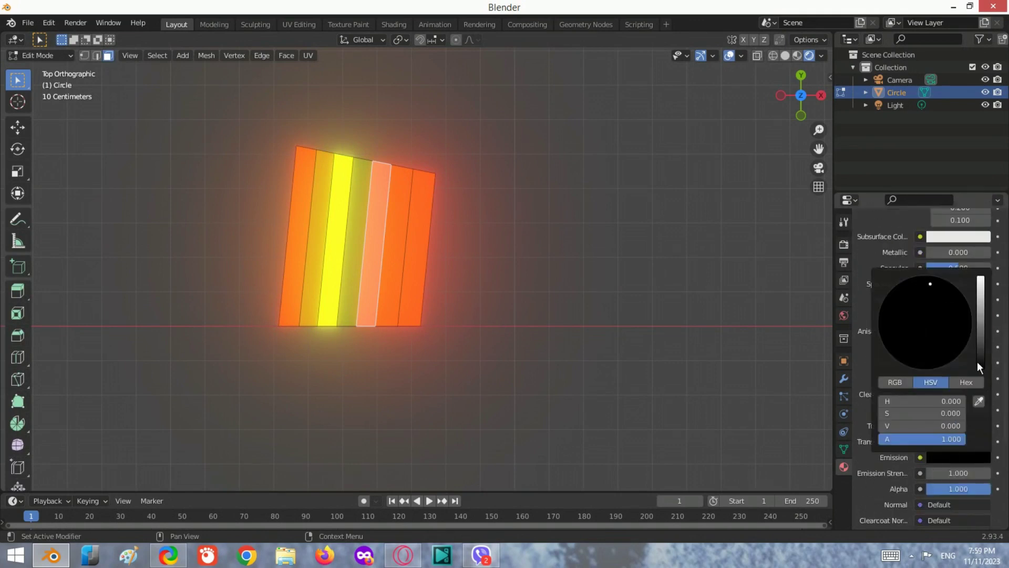
{"action": "left_click_drag", "start_coordinate": [976, 361], "coordinate": [980, 288]}
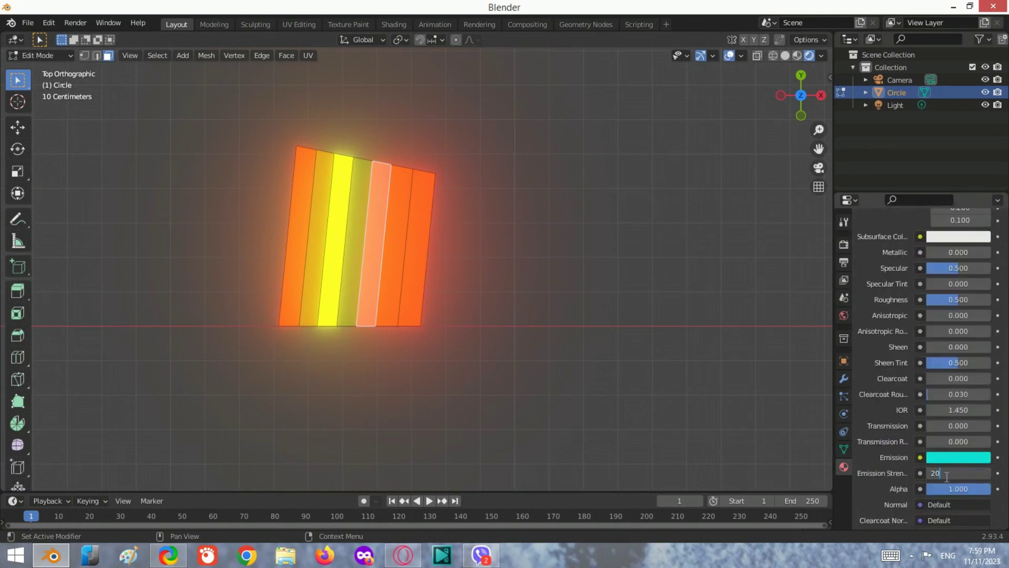
{"action": "key", "text": "Return"}
{"action": "scroll", "coordinate": [899, 348], "scroll_direction": "up", "scroll_amount": 10}
{"action": "scroll", "coordinate": [490, 355], "scroll_direction": "down", "scroll_amount": 1}
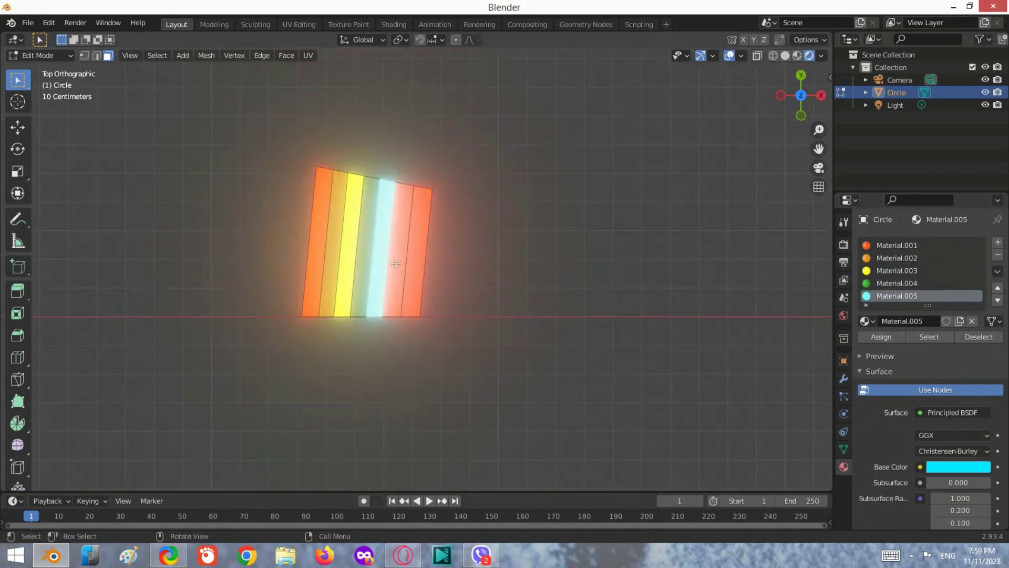
- Add Material.006 with a blue base colour and blue emission
{"action": "left_click", "coordinate": [997, 242]}
{"action": "left_click", "coordinate": [929, 320]}
{"action": "left_click", "coordinate": [945, 466]}
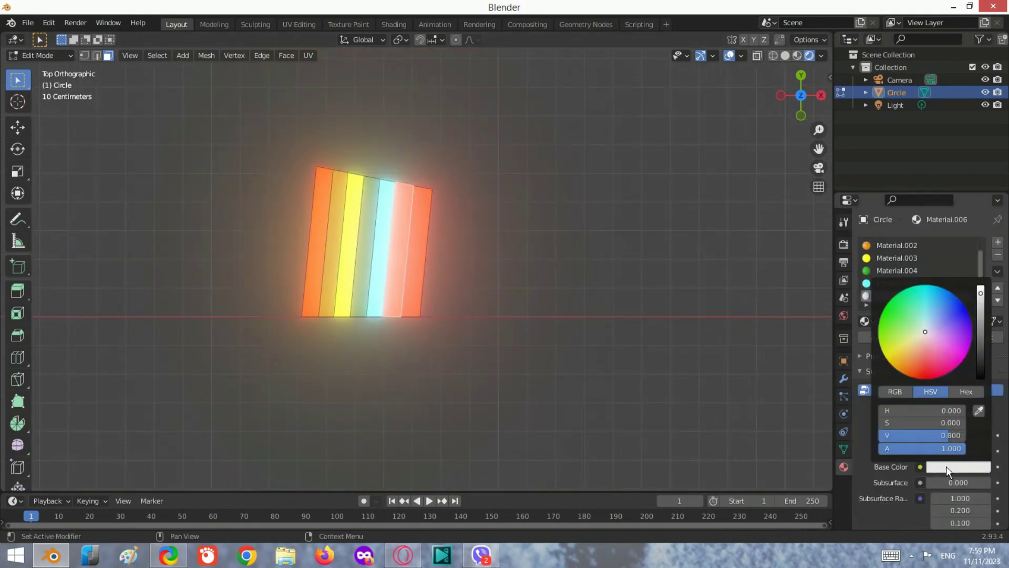
{"action": "left_click", "coordinate": [962, 305]}
{"action": "scroll", "coordinate": [897, 444], "scroll_direction": "down", "scroll_amount": 8}
{"action": "scroll", "coordinate": [897, 444], "scroll_direction": "down", "scroll_amount": 2}
{"action": "left_click", "coordinate": [946, 482]}
{"action": "left_click_drag", "start_coordinate": [980, 392], "coordinate": [980, 324]}
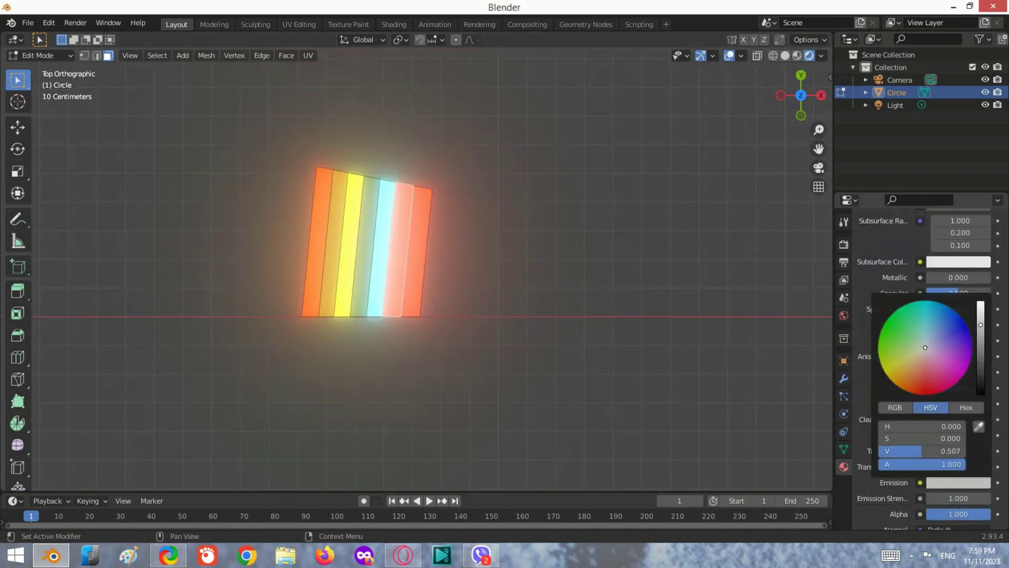
{"action": "left_click", "coordinate": [958, 314]}
- Finish Material.006's emission at strength 20 and assign it to the sixth stripe
{"action": "scroll", "coordinate": [924, 462], "scroll_direction": "down", "scroll_amount": 3}
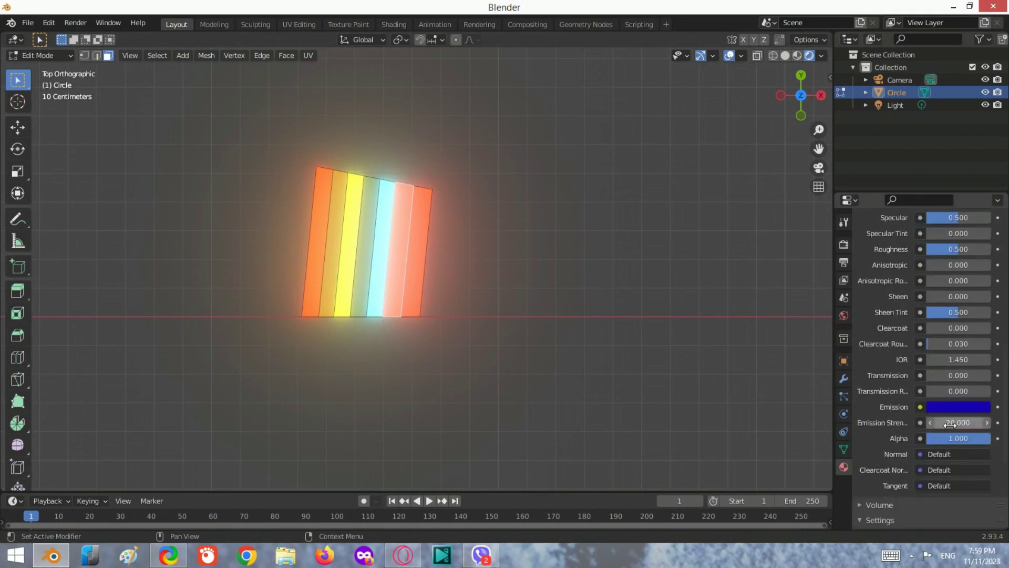
{"action": "scroll", "coordinate": [951, 423], "scroll_direction": "up", "scroll_amount": 3}
{"action": "left_click", "coordinate": [954, 481]}
{"action": "scroll", "coordinate": [888, 400], "scroll_direction": "up", "scroll_amount": 12}
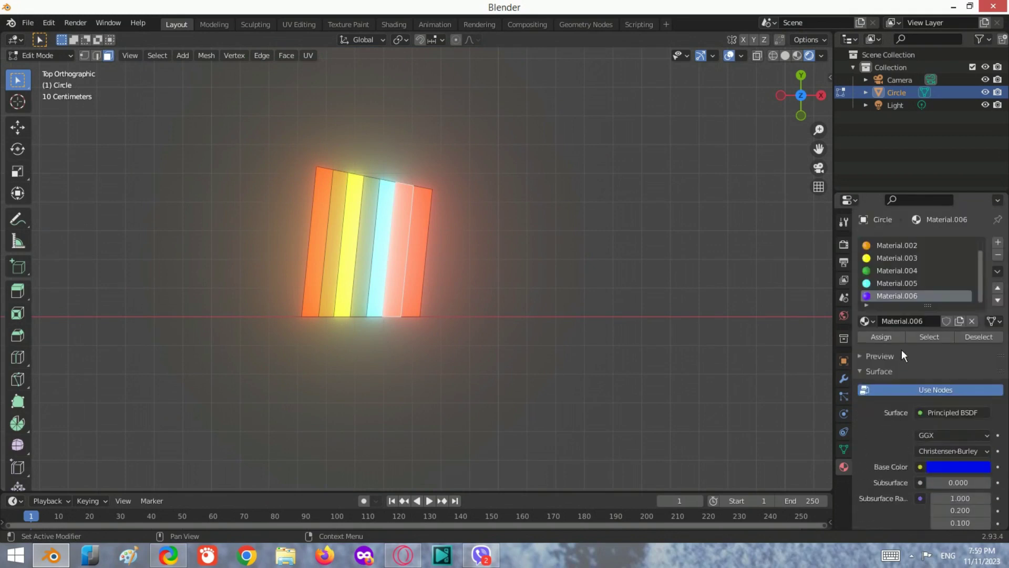
{"action": "scroll", "coordinate": [900, 349], "scroll_direction": "down", "scroll_amount": 12}
{"action": "left_click", "coordinate": [950, 481]}
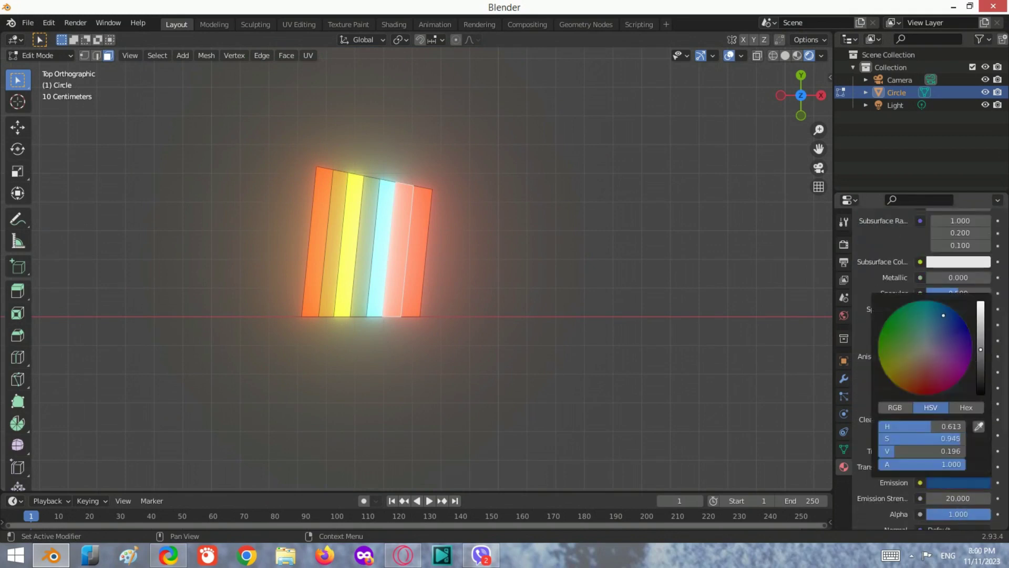
{"action": "left_click", "coordinate": [951, 330]}
{"action": "scroll", "coordinate": [875, 400], "scroll_direction": "up", "scroll_amount": 12}
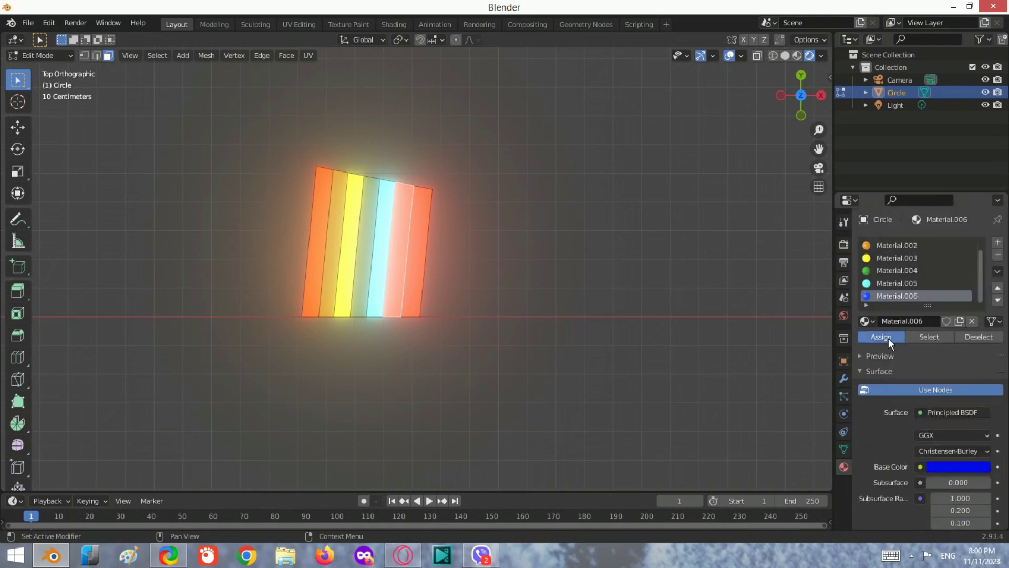
- Add Material.007 with pink base colour, pink emission and emission strength 20
{"action": "left_click", "coordinate": [996, 244]}
{"action": "left_click", "coordinate": [923, 322]}
{"action": "left_click", "coordinate": [958, 466]}
{"action": "left_click", "coordinate": [940, 305]}
{"action": "scroll", "coordinate": [896, 463], "scroll_direction": "down", "scroll_amount": 5}
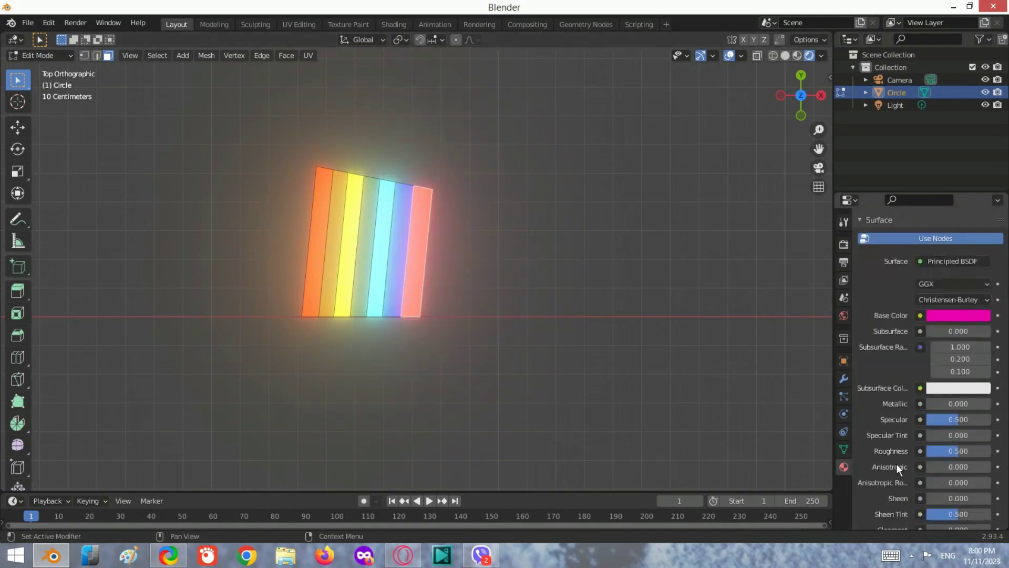
{"action": "scroll", "coordinate": [896, 462], "scroll_direction": "down", "scroll_amount": 8}
{"action": "left_click", "coordinate": [958, 406]}
{"action": "left_click_drag", "start_coordinate": [988, 310], "coordinate": [988, 233]}
{"action": "left_click", "coordinate": [943, 422]}
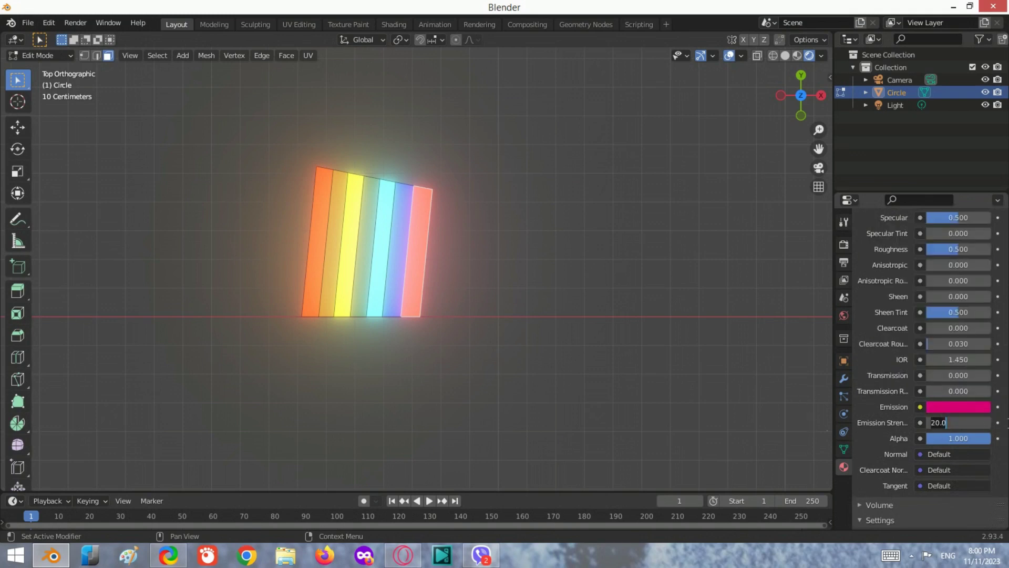
{"action": "key", "text": "Return"}
{"action": "scroll", "coordinate": [899, 442], "scroll_direction": "up", "scroll_amount": 8}
{"action": "scroll", "coordinate": [894, 363], "scroll_direction": "up", "scroll_amount": 5}
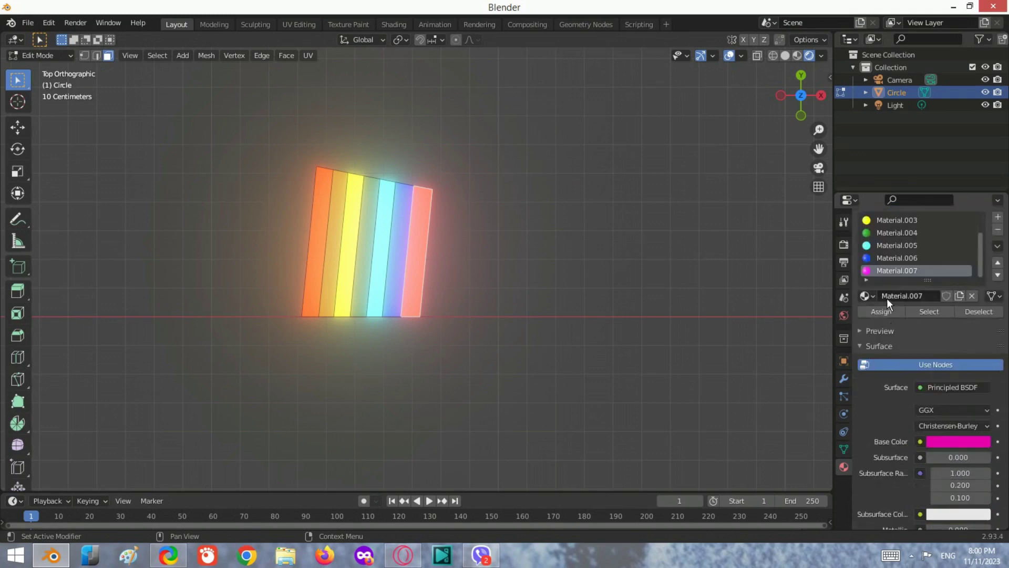
- Switch to top orthographic view and return to Edit Mode
{"action": "scroll", "coordinate": [393, 322], "scroll_direction": "down", "scroll_amount": 2}
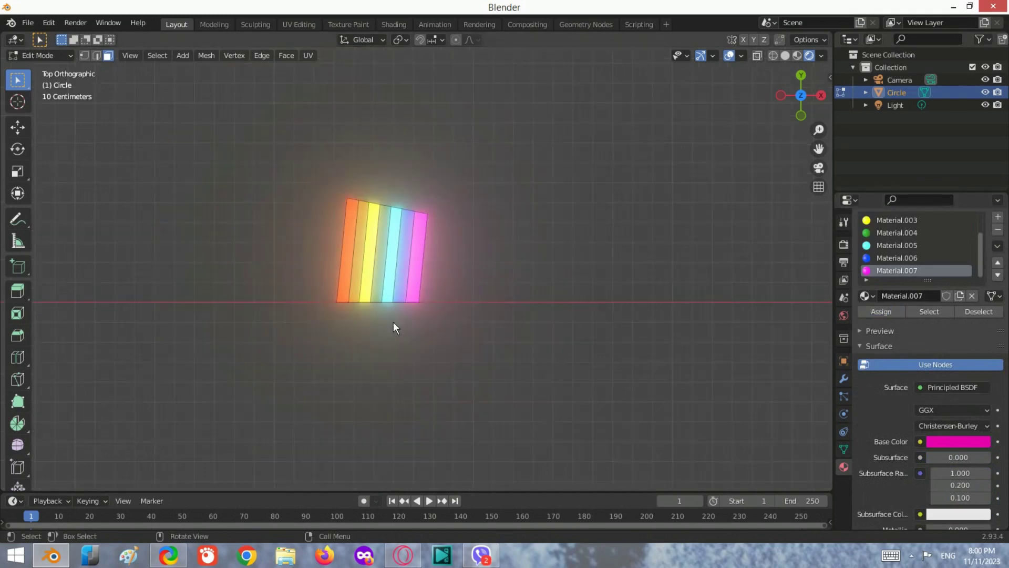
{"action": "key", "text": "Tab"}
{"action": "scroll", "coordinate": [405, 344], "scroll_direction": "down", "scroll_amount": 5}
{"action": "mouse_move", "coordinate": [405, 344]}
{"action": "middle_mouse_down"}
{"action": "mouse_move", "coordinate": [326, 360]}
{"action": "mouse_move", "coordinate": [742, 131]}
{"action": "middle_mouse_up"}
{"action": "left_click", "coordinate": [794, 106]}
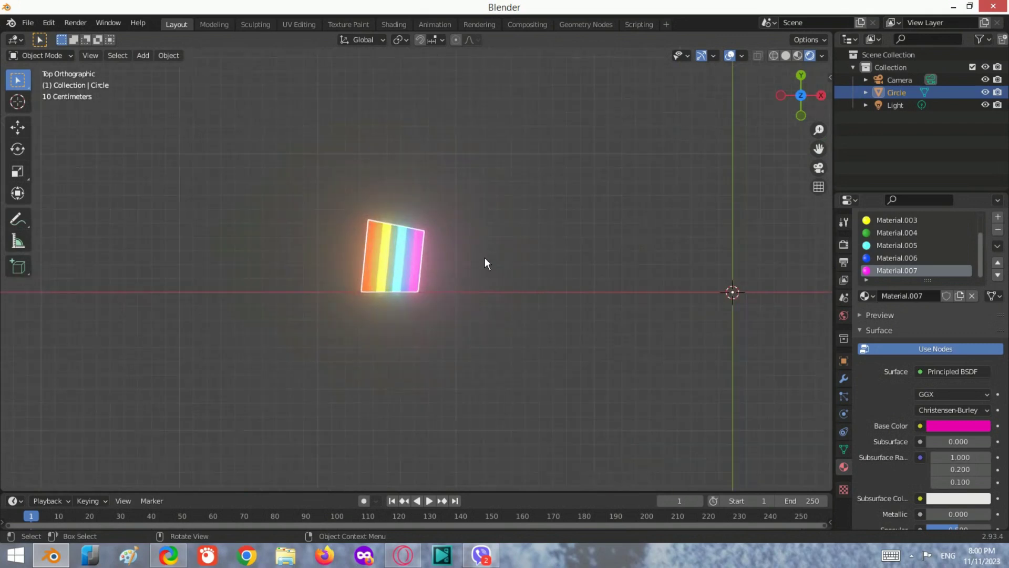
{"action": "left_click", "coordinate": [61, 56]}
{"action": "left_click", "coordinate": [52, 82]}
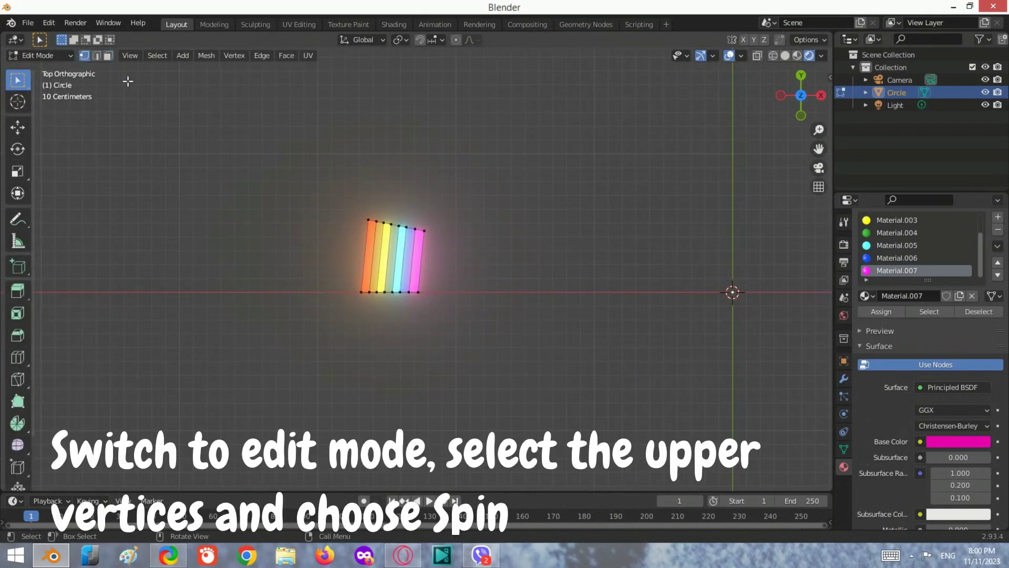
- Spin the strip's edge vertices 180° into a 12-step half-circle arc
{"action": "left_click_drag", "start_coordinate": [450, 244], "coordinate": [320, 185]}
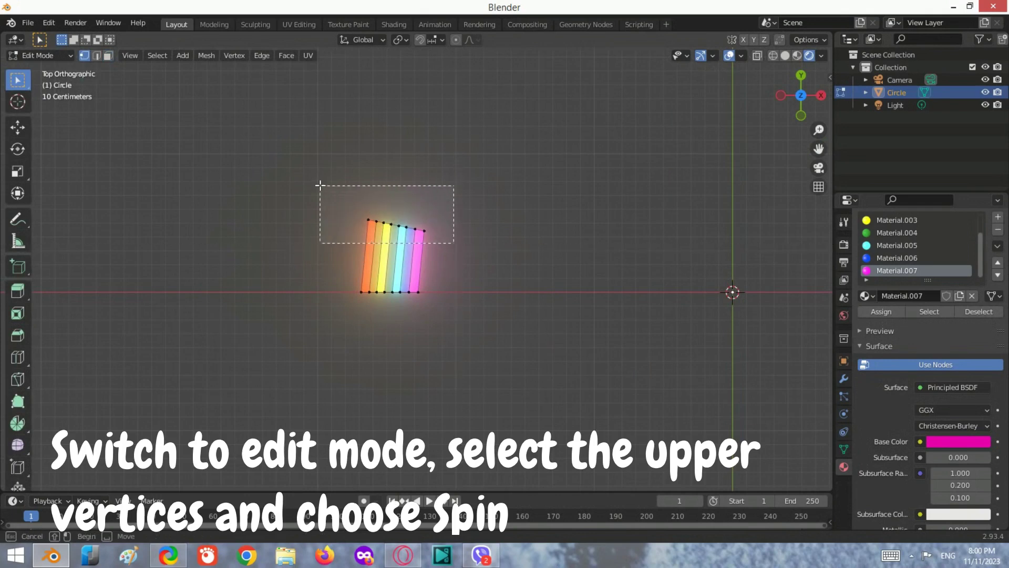
{"action": "left_click", "coordinate": [17, 423]}
{"action": "scroll", "coordinate": [245, 344], "scroll_direction": "down", "scroll_amount": 5}
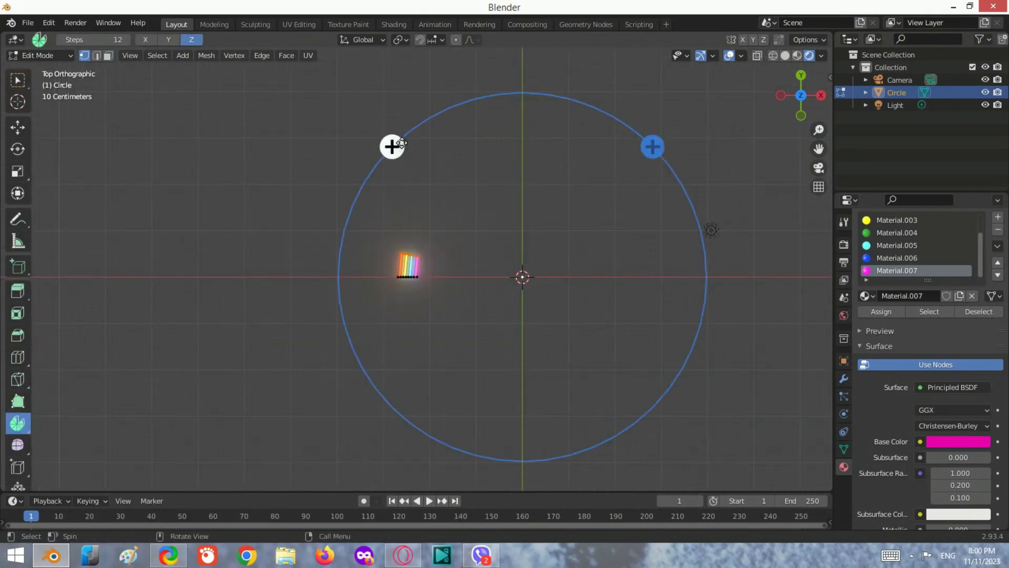
{"action": "mouse_move", "coordinate": [392, 147]}
{"action": "left_mouse_down"}
{"action": "mouse_move", "coordinate": [662, 131]}
{"action": "mouse_move", "coordinate": [700, 412]}
{"action": "left_mouse_up"}
{"action": "left_click", "coordinate": [18, 80]}
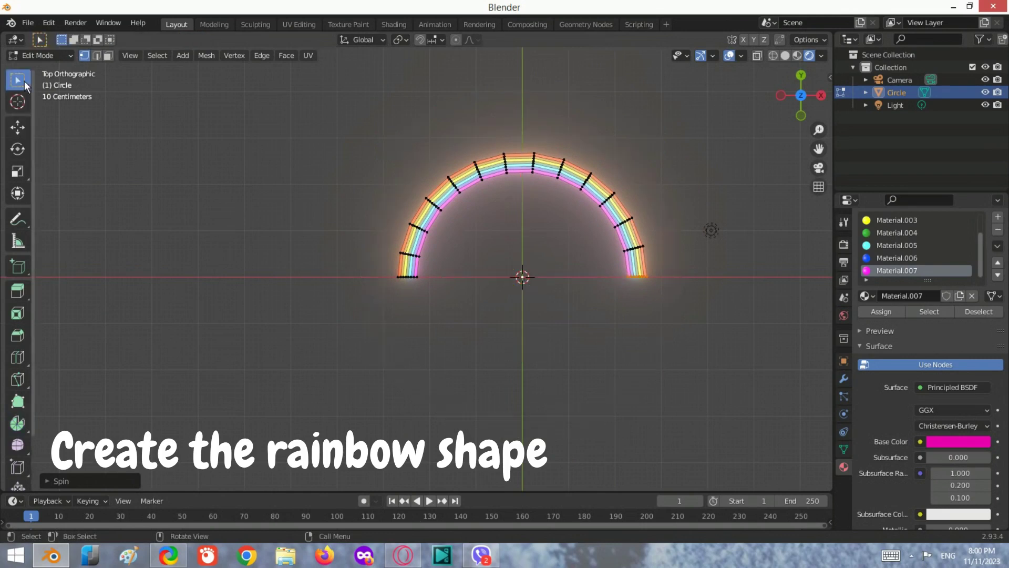
- Subdivide the whole rainbow arc mesh twice in wireframe Edit Mode
{"action": "left_click", "coordinate": [52, 57]}
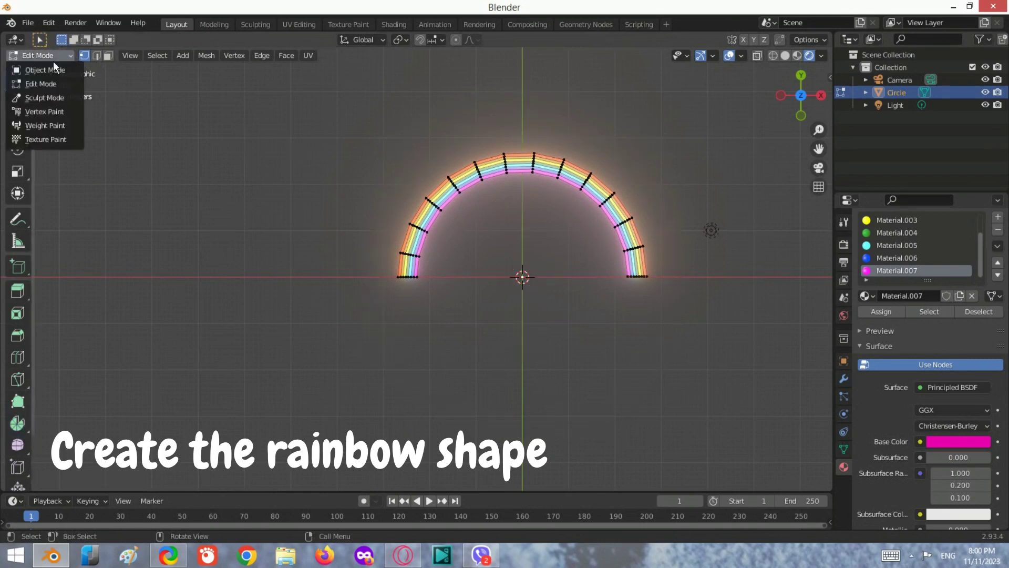
{"action": "middle_click_drag", "start_coordinate": [212, 146], "coordinate": [467, 242]}
{"action": "left_click", "coordinate": [466, 242]}
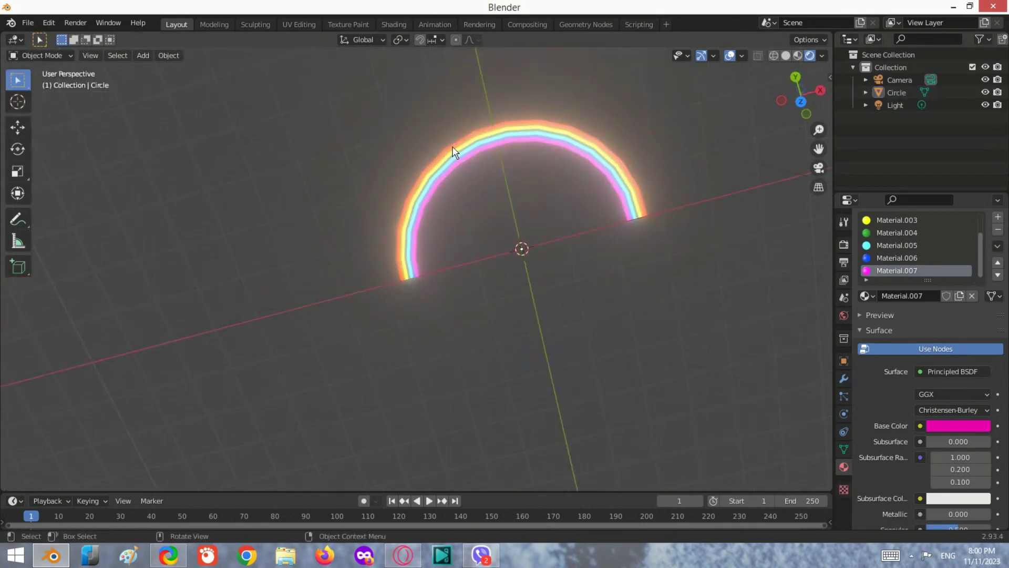
{"action": "left_click", "coordinate": [454, 157]}
{"action": "key", "text": "Tab"}
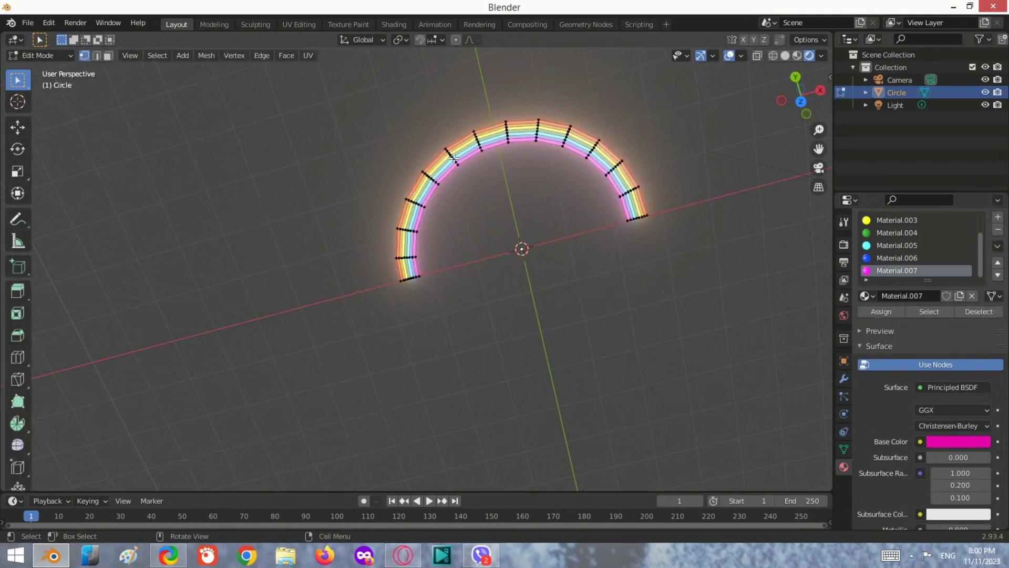
{"action": "left_click", "coordinate": [774, 53]}
{"action": "key", "text": "a"}
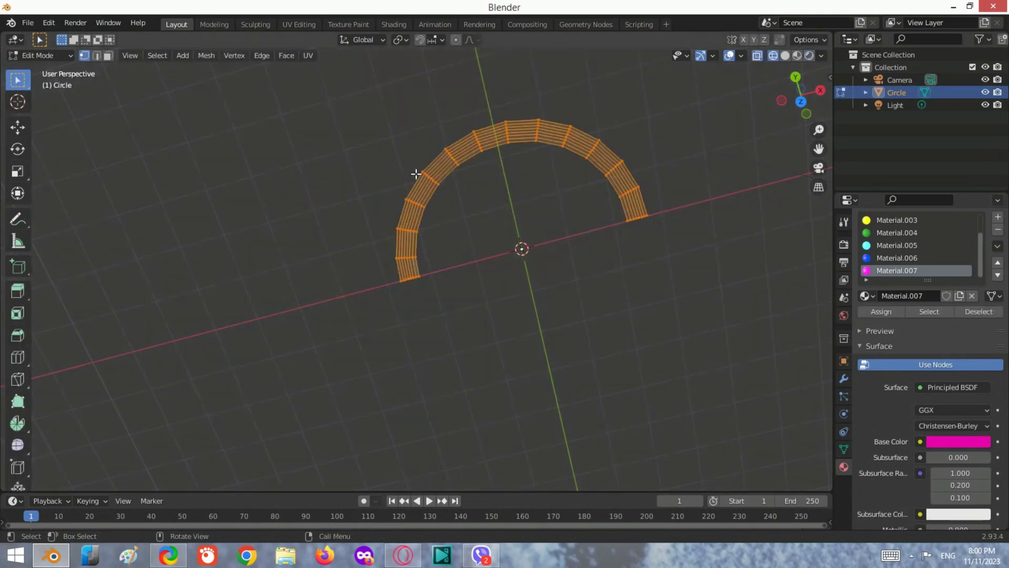
{"action": "right_click", "coordinate": [430, 176]}
{"action": "left_click", "coordinate": [430, 178]}
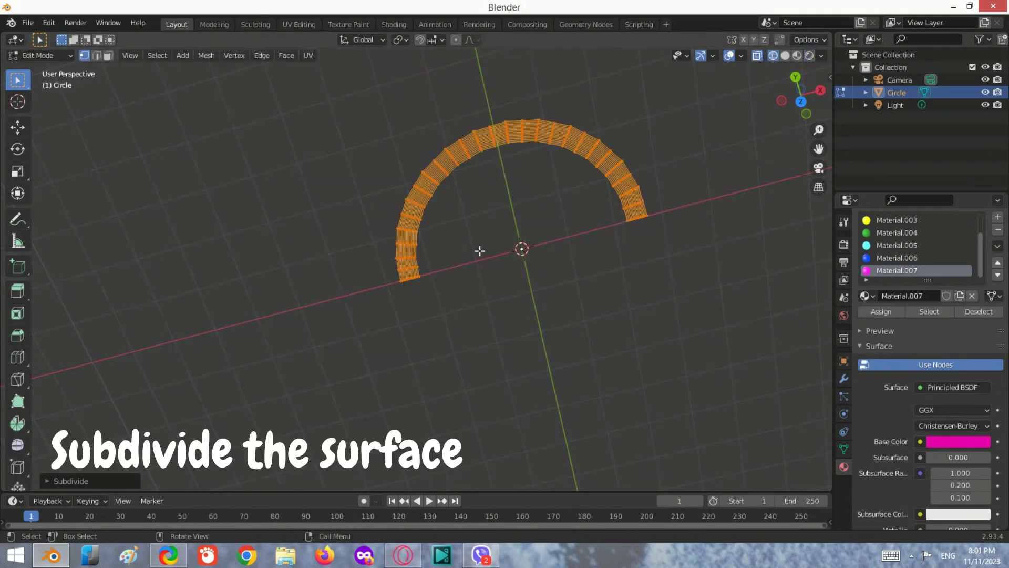
{"action": "right_click", "coordinate": [411, 213]}
{"action": "left_click", "coordinate": [409, 210]}
{"action": "key", "text": "Tab"}
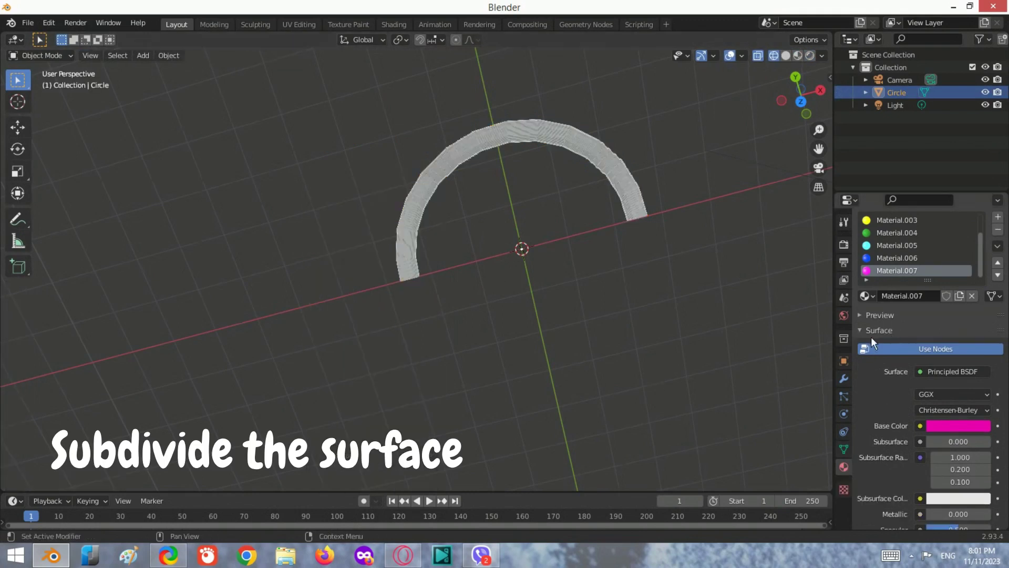
- Add a Subdivision Surface modifier to the arc with viewport level 2
{"action": "left_click", "coordinate": [844, 378]}
{"action": "left_click", "coordinate": [923, 241]}
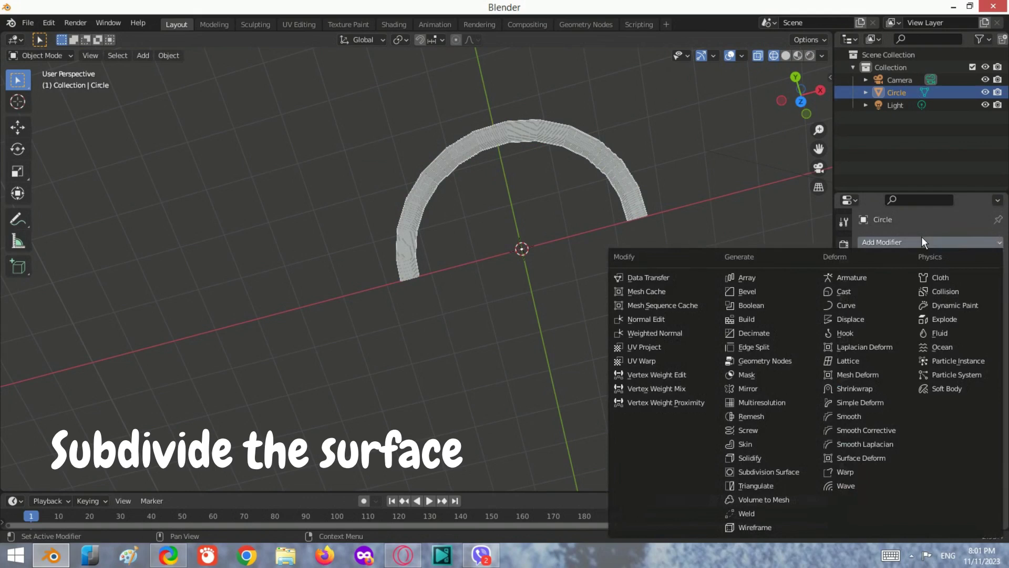
{"action": "left_click", "coordinate": [788, 466]}
{"action": "scroll", "coordinate": [513, 181], "scroll_direction": "up", "scroll_amount": 3}
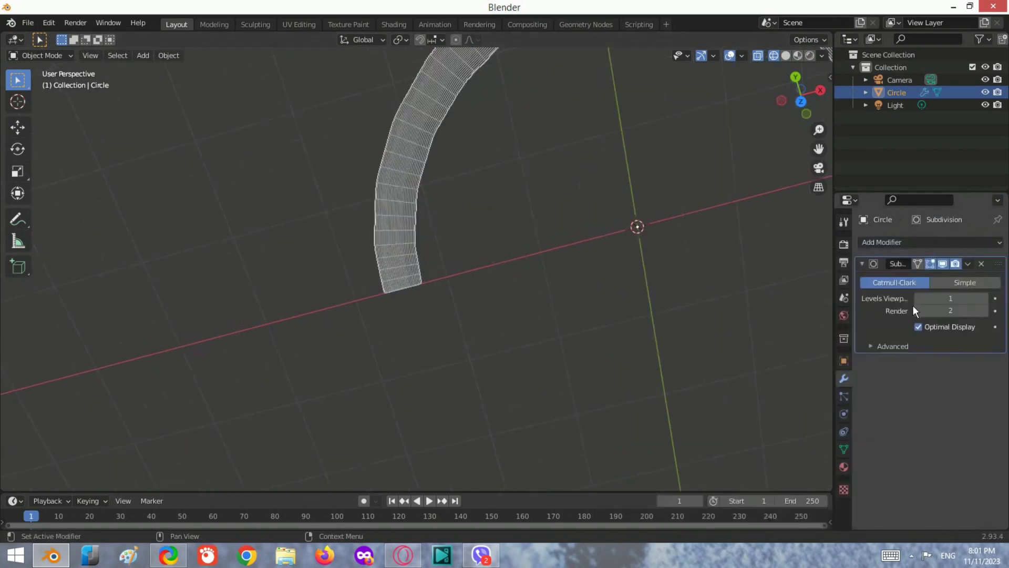
{"action": "left_click", "coordinate": [983, 297]}
{"action": "scroll", "coordinate": [329, 283], "scroll_direction": "down", "scroll_amount": 5}
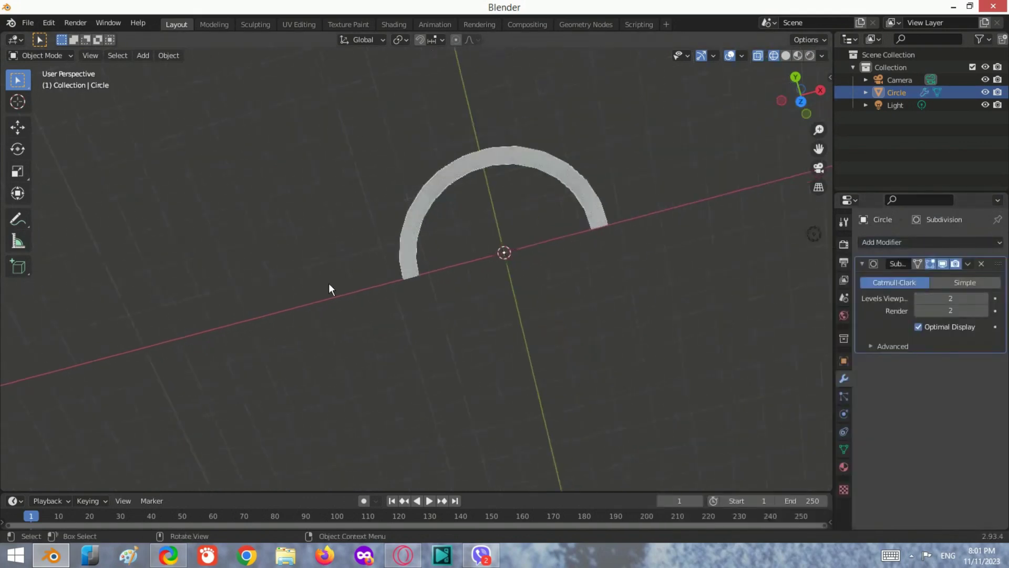
{"action": "middle_click_drag", "start_coordinate": [329, 282], "coordinate": [512, 250]}
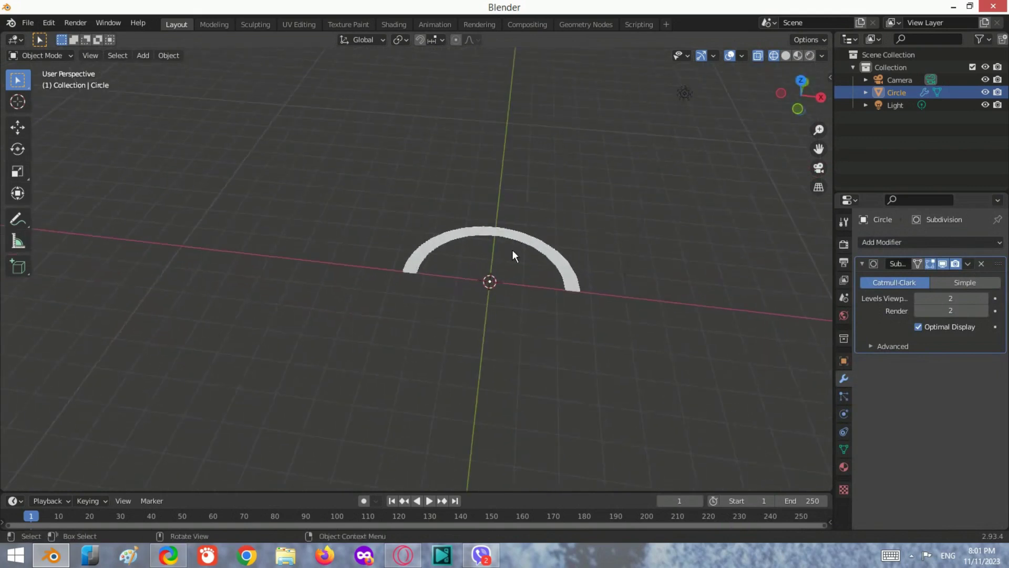
- Rotate the arc 90° around X so it stands upright
{"action": "type", "text": "rx"}
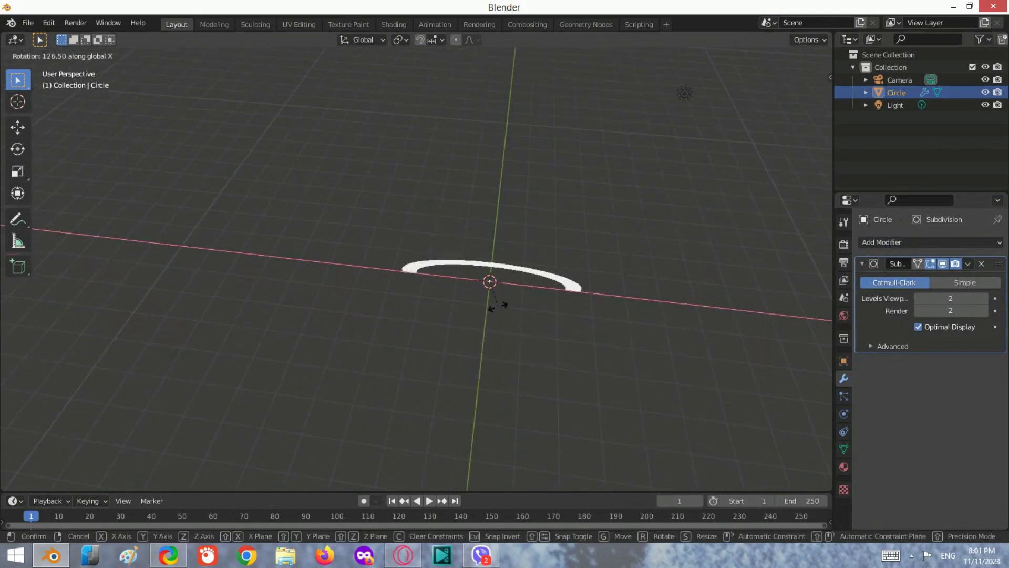
{"action": "type", "text": "90"}
{"action": "key", "text": "Return"}
{"action": "middle_click_drag", "start_coordinate": [452, 326], "coordinate": [446, 304]}
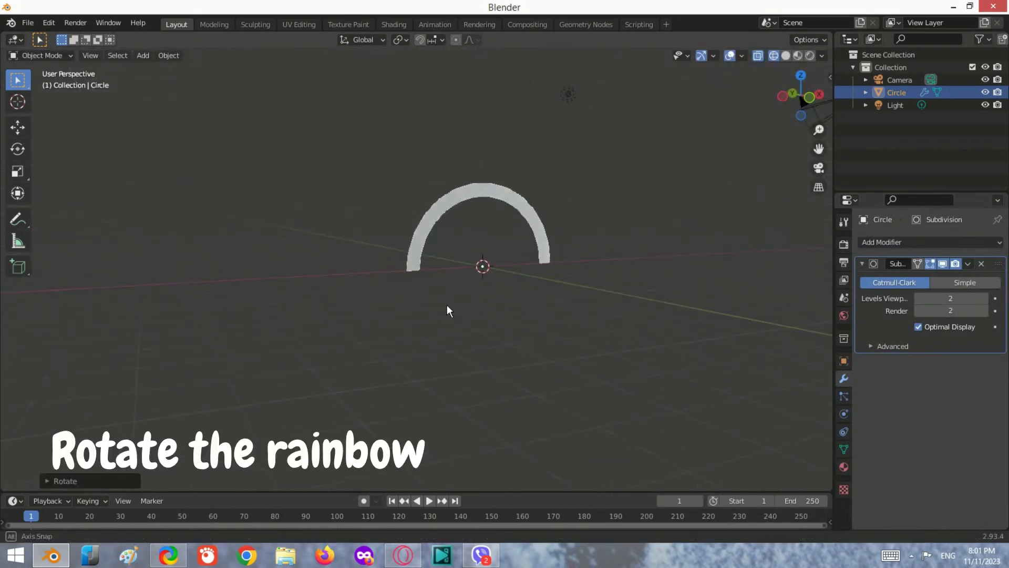
- Set the world background to a pale, desaturated cyan and view it in Rendered shading
{"action": "left_click", "coordinate": [842, 318]}
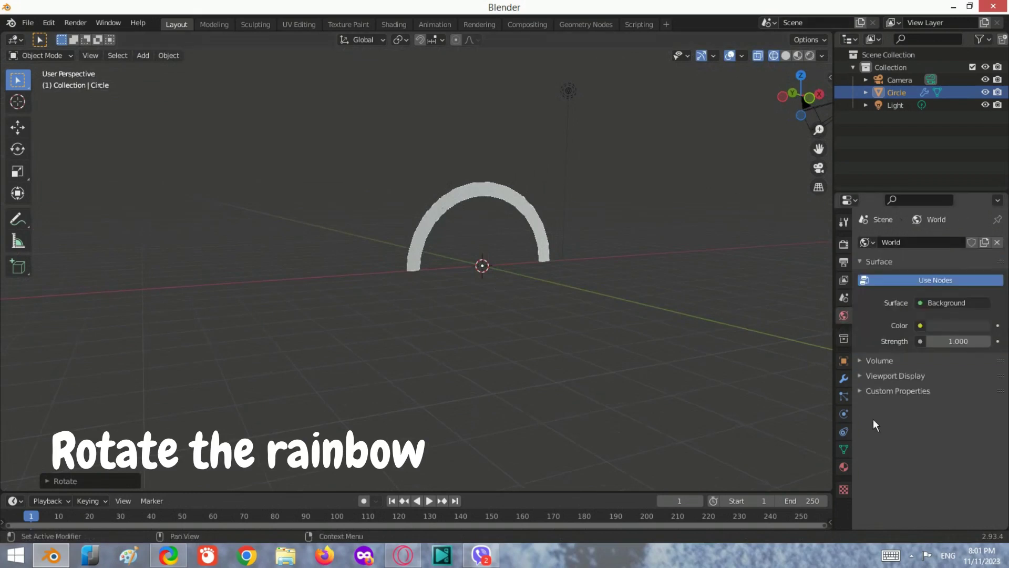
{"action": "left_click", "coordinate": [938, 329]}
{"action": "left_click_drag", "start_coordinate": [981, 221], "coordinate": [981, 151]}
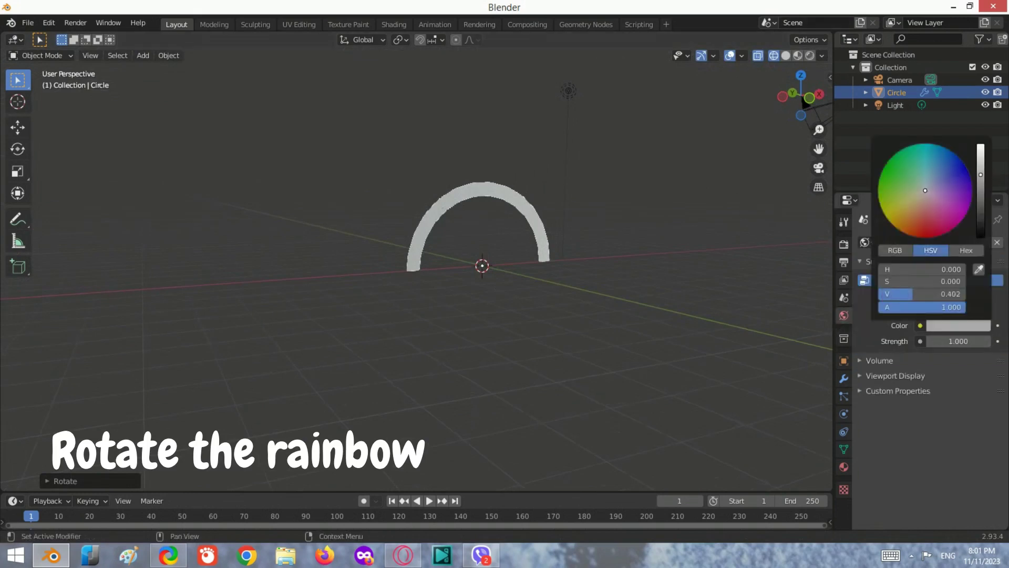
{"action": "mouse_move", "coordinate": [941, 177]}
{"action": "left_mouse_down"}
{"action": "mouse_move", "coordinate": [927, 142]}
{"action": "mouse_move", "coordinate": [981, 144]}
{"action": "mouse_move", "coordinate": [920, 143]}
{"action": "left_mouse_up"}
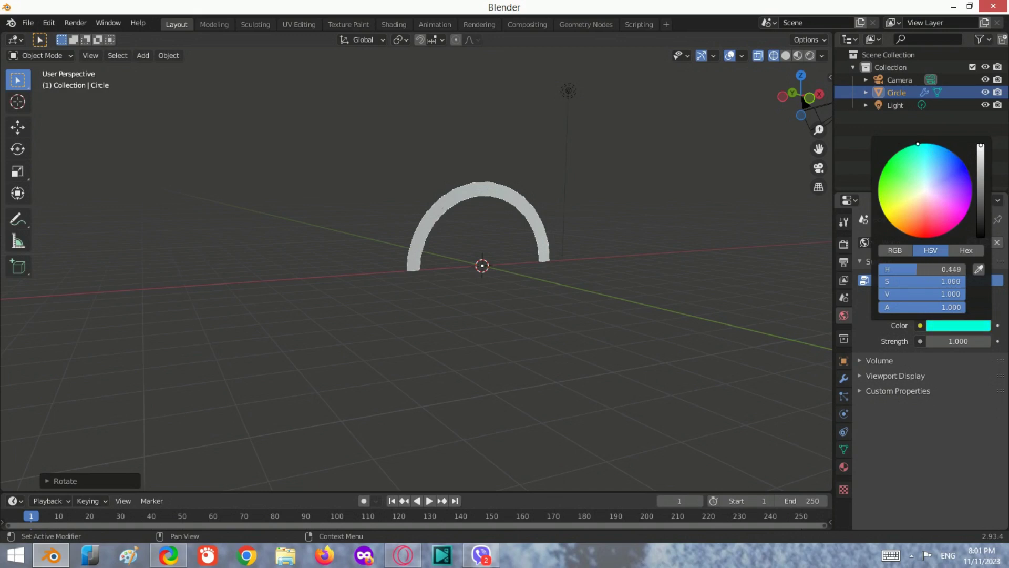
{"action": "left_click_drag", "start_coordinate": [964, 281], "coordinate": [932, 282]}
{"action": "left_click", "coordinate": [780, 96]}
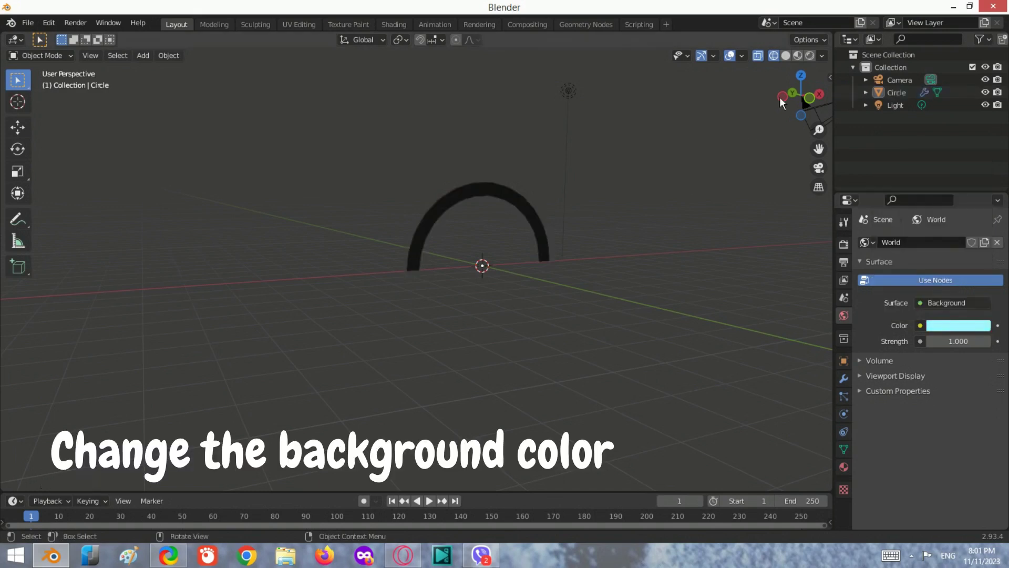
{"action": "left_click", "coordinate": [797, 55]}
{"action": "left_click", "coordinate": [810, 55]}
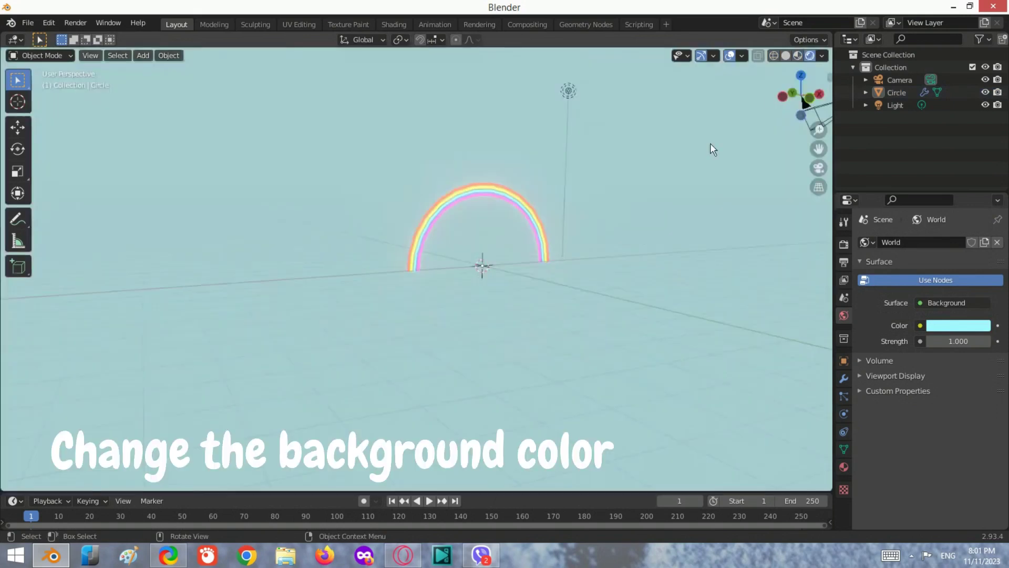
{"action": "scroll", "coordinate": [550, 184], "scroll_direction": "up", "scroll_amount": 1}
- Move the camera left and lower, then rotate it to face the rainbow arc
{"action": "middle_click_drag", "start_coordinate": [479, 236], "coordinate": [580, 242]}
{"action": "left_click", "coordinate": [799, 77]}
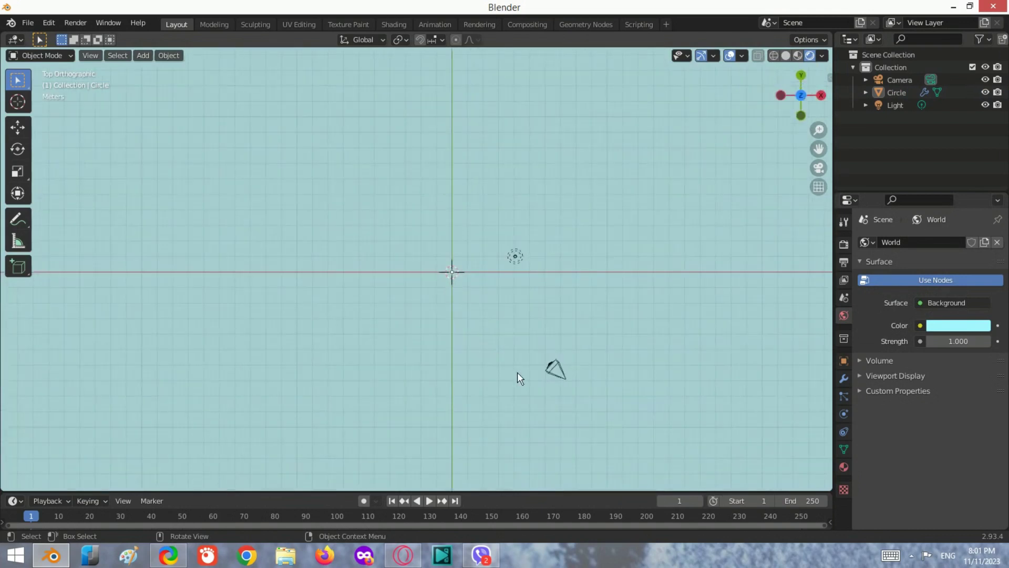
{"action": "left_click", "coordinate": [567, 378]}
{"action": "key", "text": "g"}
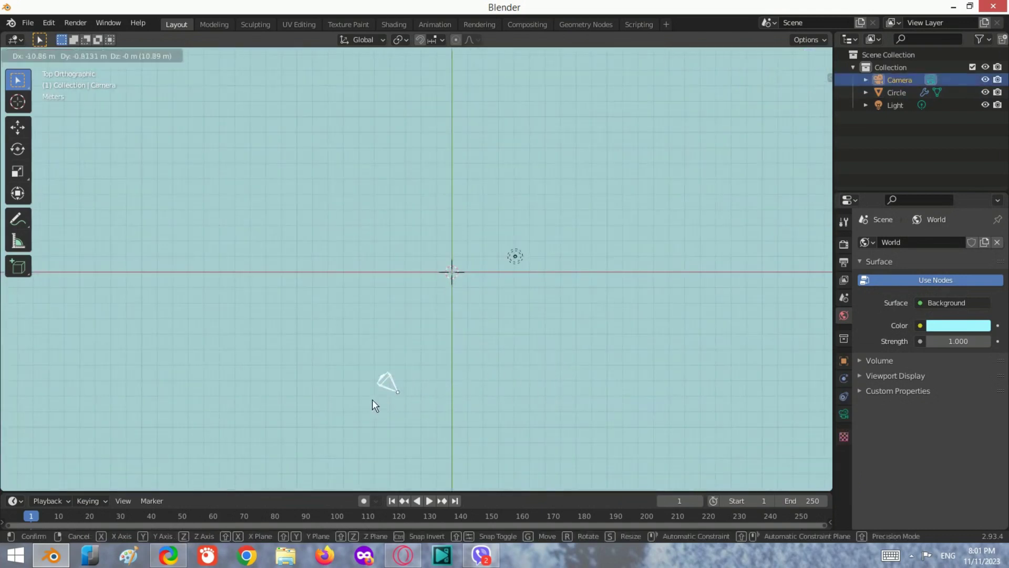
{"action": "left_click", "coordinate": [372, 399]}
{"action": "left_click", "coordinate": [819, 98]}
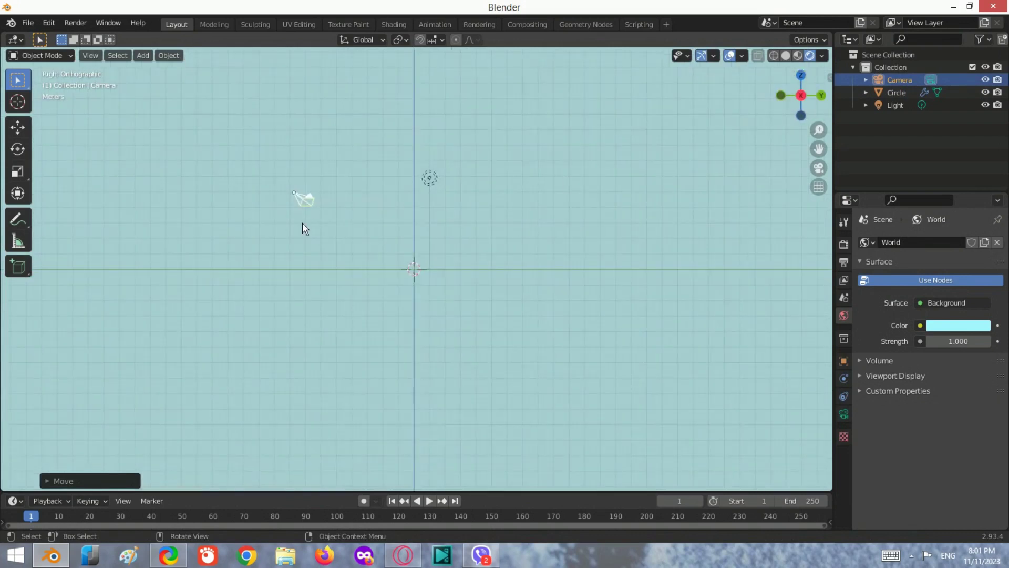
{"action": "key", "text": "g"}
{"action": "left_click", "coordinate": [301, 265]}
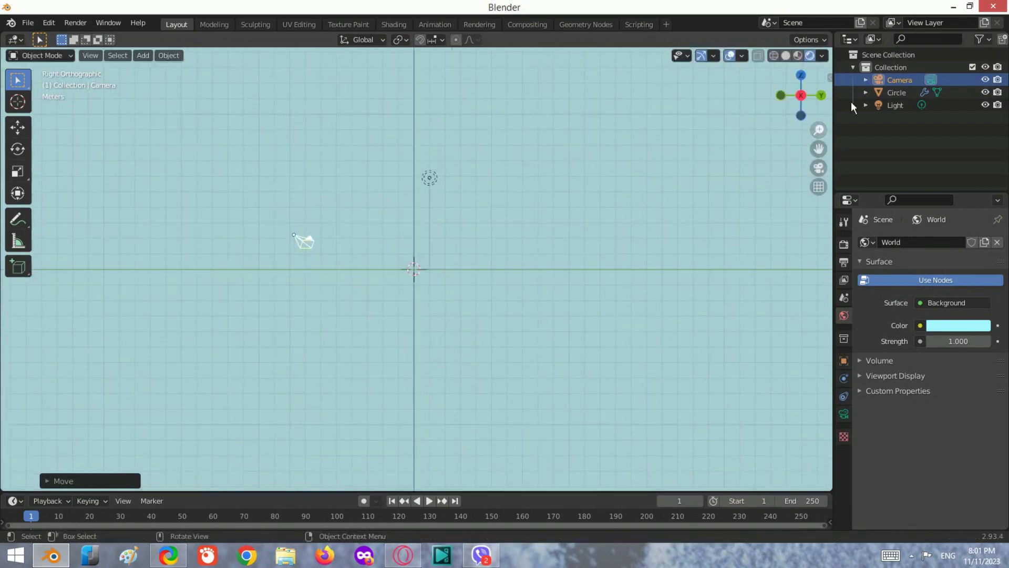
{"action": "left_click", "coordinate": [801, 75]}
{"action": "key", "text": "r"}
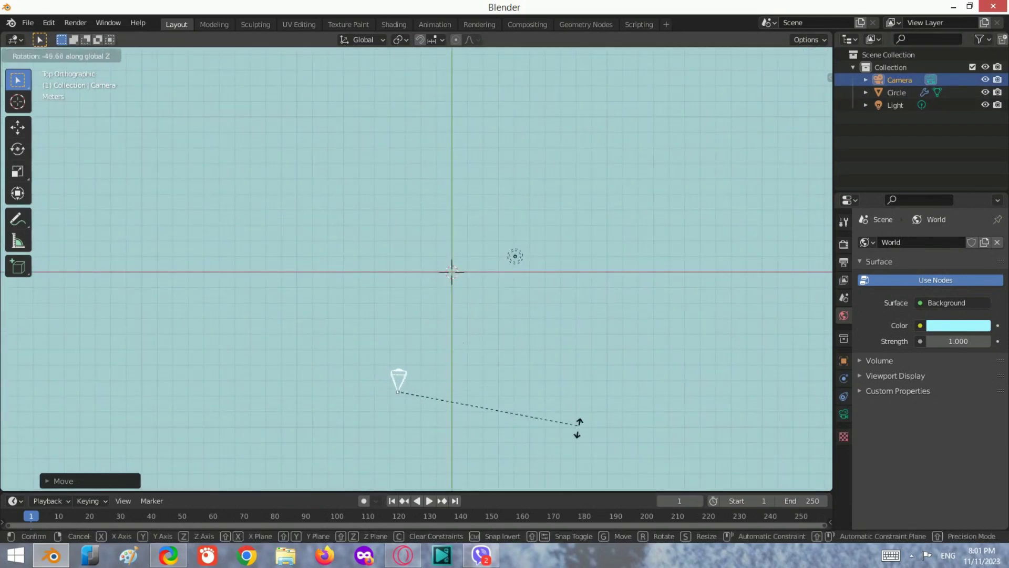
{"action": "left_click", "coordinate": [407, 166]}
- Look through the active camera and shift it along its local axes to frame the rainbow
{"action": "left_click", "coordinate": [91, 56]}
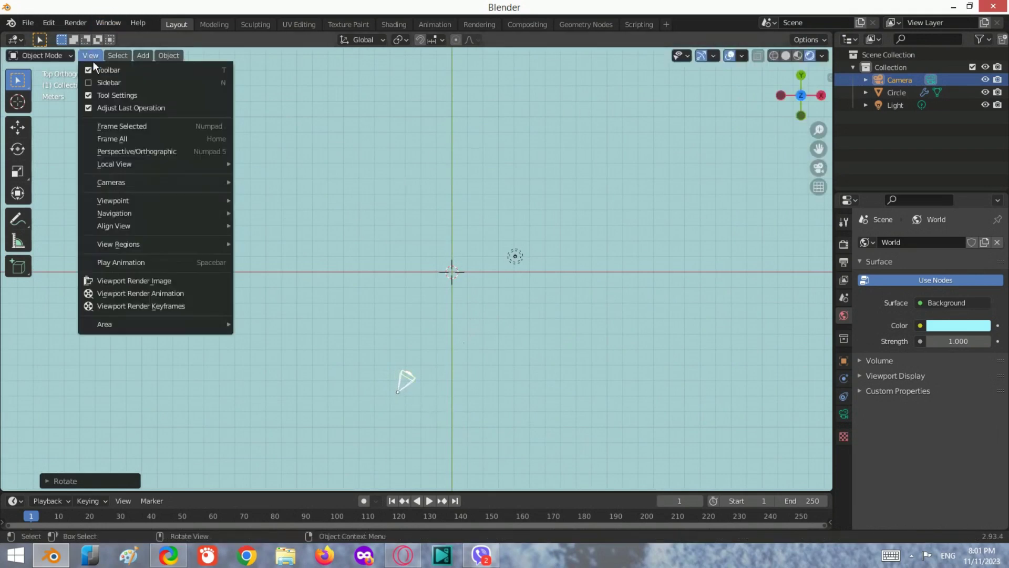
{"action": "mouse_move", "coordinate": [112, 182]}
{"action": "left_click", "coordinate": [275, 194]}
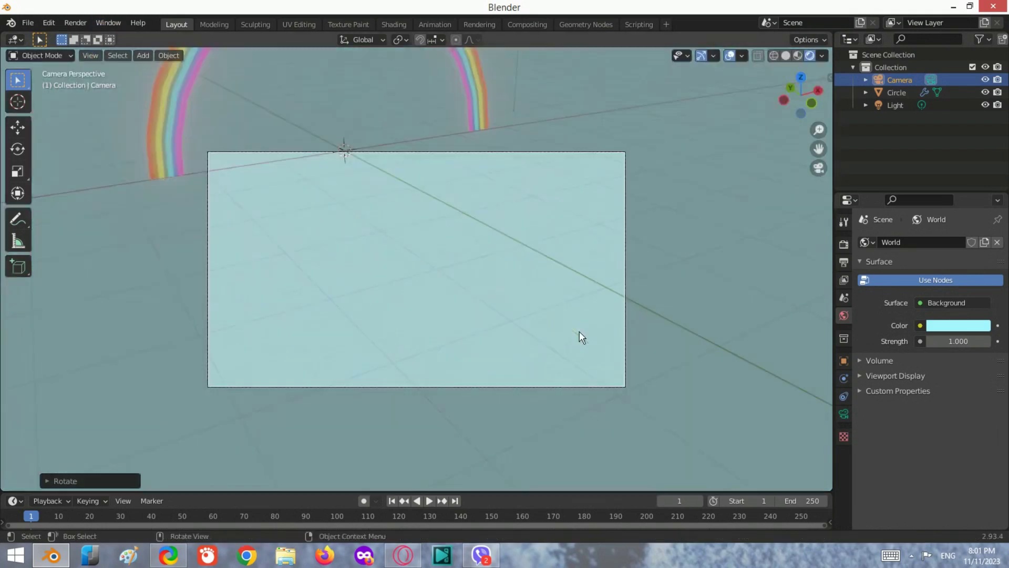
{"action": "left_click", "coordinate": [361, 39]}
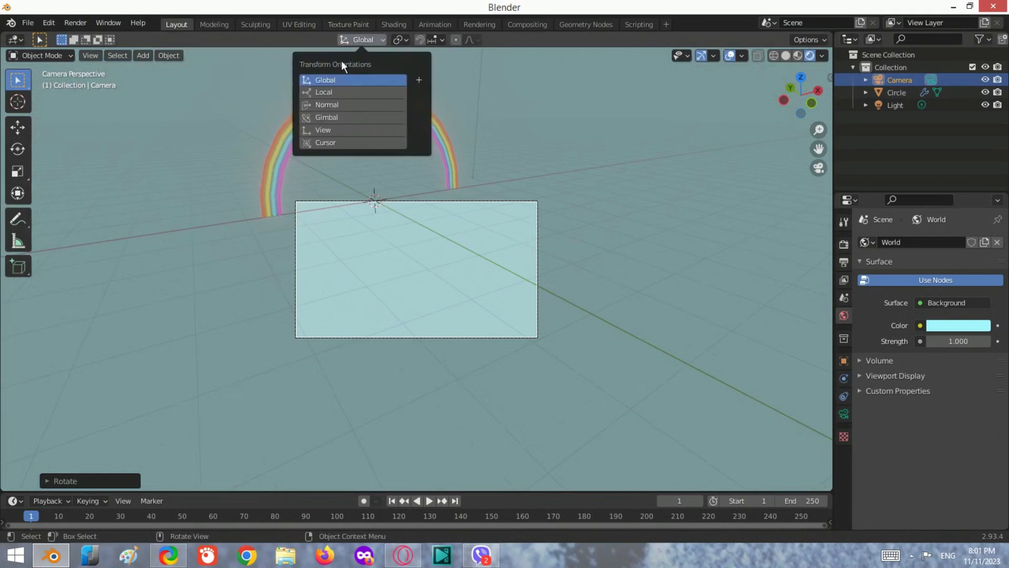
{"action": "left_click", "coordinate": [340, 93]}
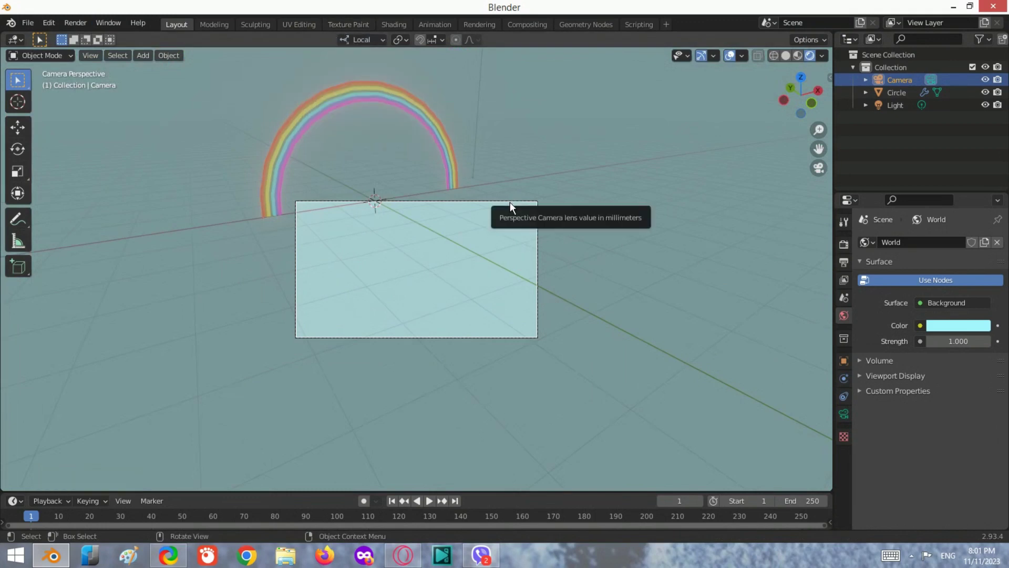
{"action": "key", "text": "g"}
{"action": "left_click", "coordinate": [456, 182]}
{"action": "key", "text": "g"}
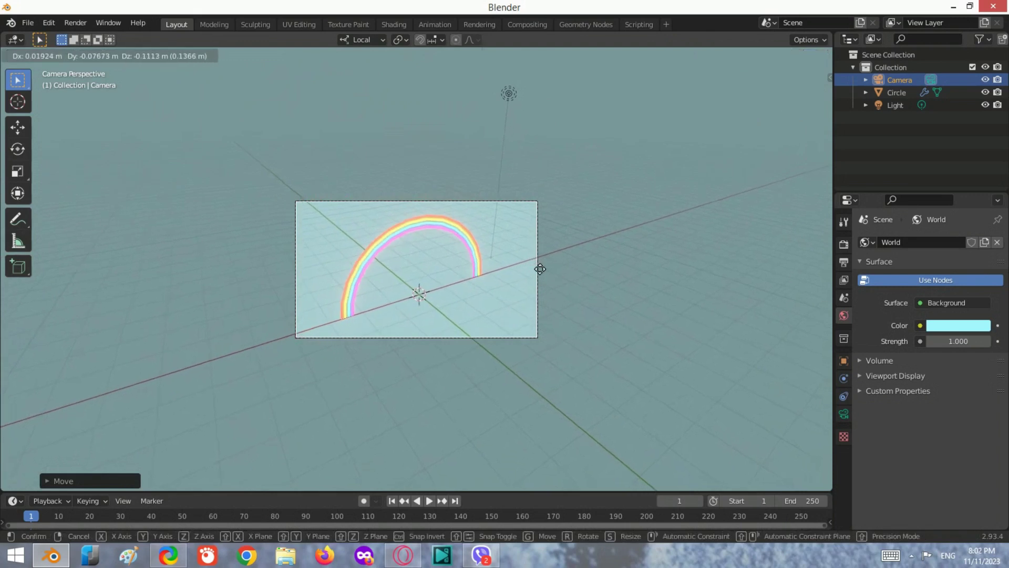
{"action": "left_click", "coordinate": [520, 325]}
- Render a test image of the camera view and close the render result
{"action": "scroll", "coordinate": [505, 245], "scroll_direction": "up", "scroll_amount": 5}
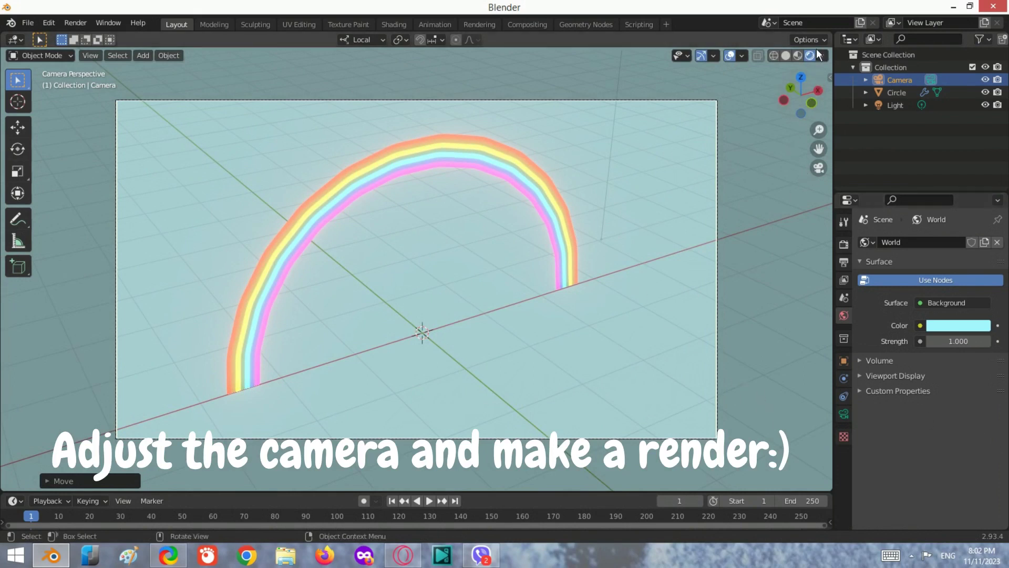
{"action": "key", "text": "F12"}
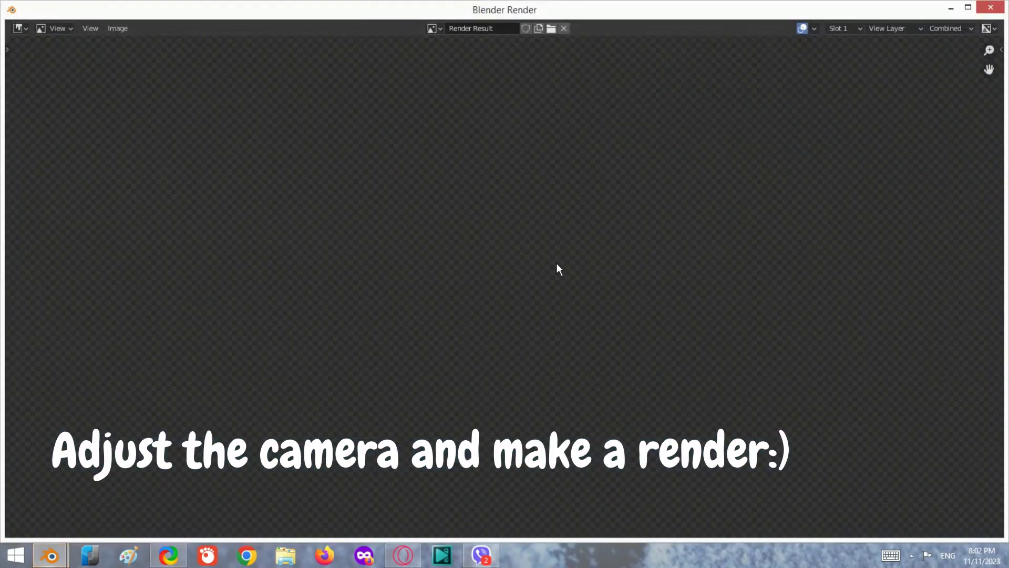
{"action": "scroll", "coordinate": [554, 265], "scroll_direction": "down", "scroll_amount": 2}
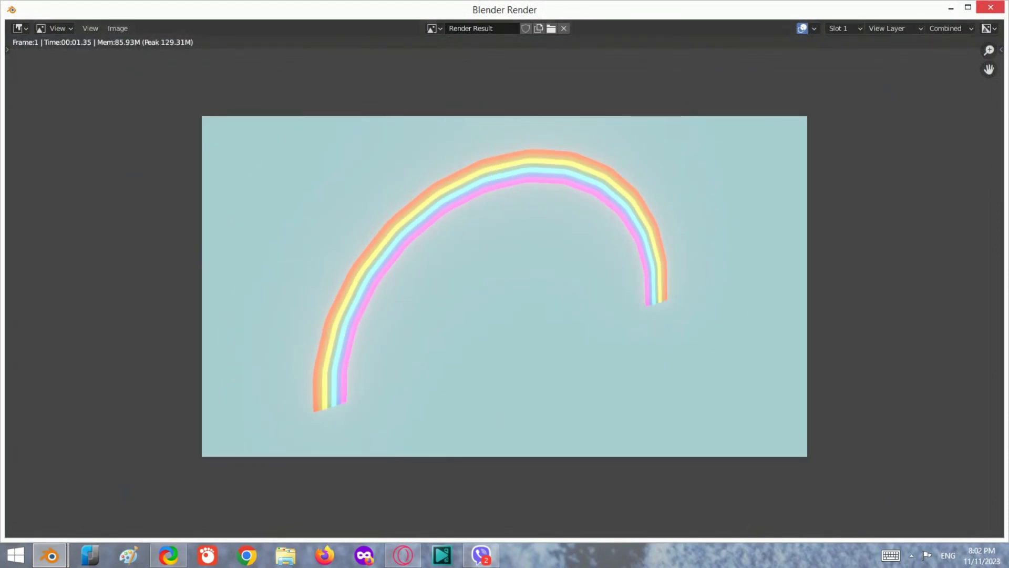
{"action": "key", "text": "Escape"}
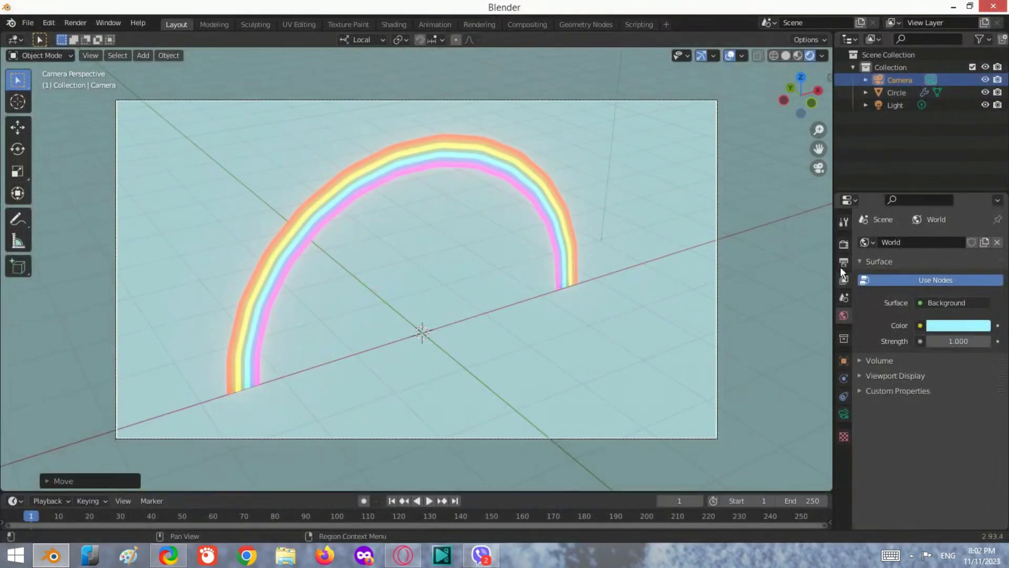
- Tune bloom to Threshold 3.727, Knee 0.768, Radius 7.557 and Intensity 0.100
{"action": "left_click", "coordinate": [843, 261]}
{"action": "left_click", "coordinate": [844, 244]}
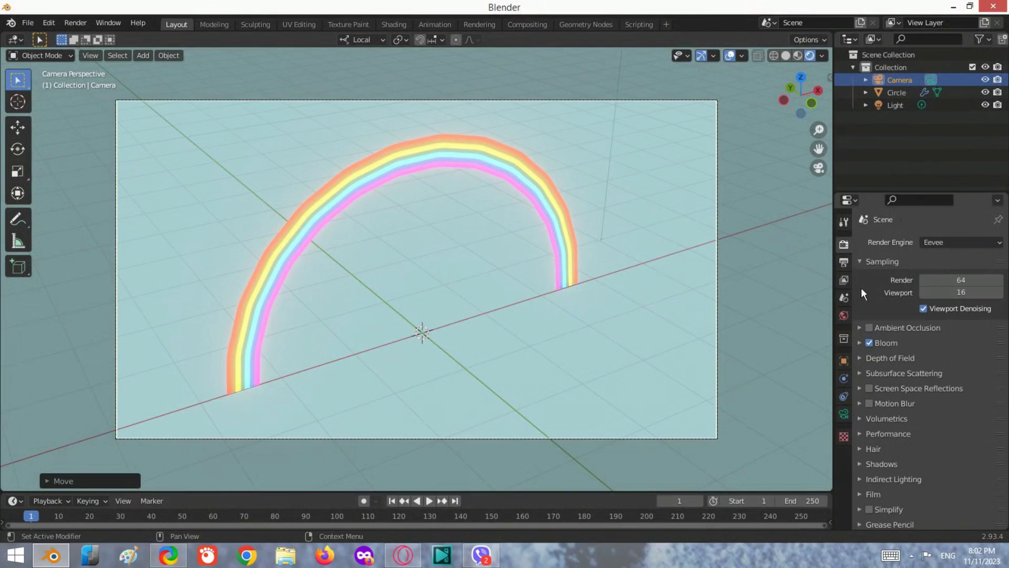
{"action": "left_click", "coordinate": [867, 345]}
{"action": "mouse_move", "coordinate": [953, 417]}
{"action": "left_mouse_down"}
{"action": "mouse_move", "coordinate": [978, 418]}
{"action": "mouse_move", "coordinate": [965, 417]}
{"action": "left_mouse_up"}
{"action": "left_click_drag", "start_coordinate": [920, 361], "coordinate": [974, 361]}
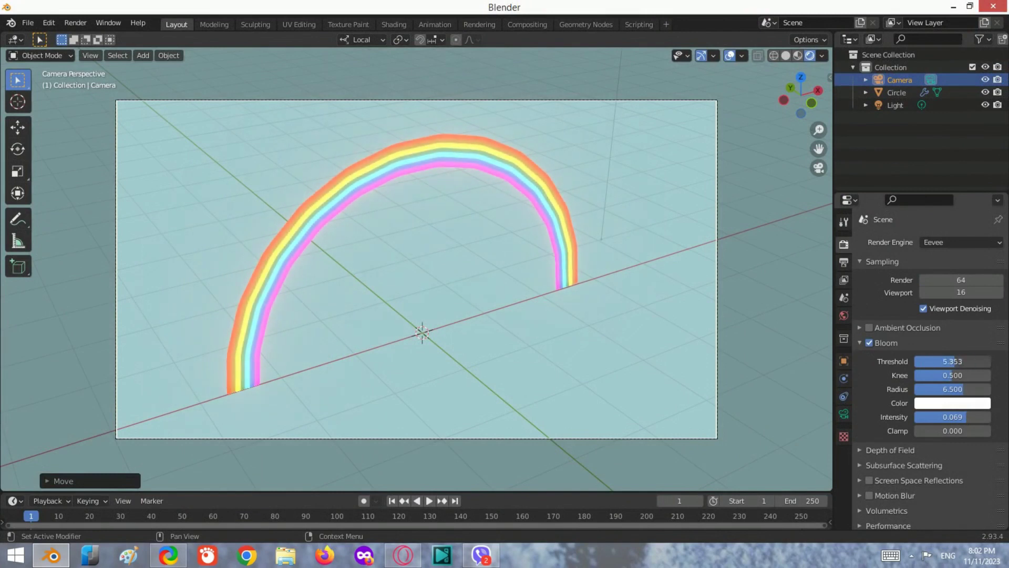
{"action": "mouse_move", "coordinate": [960, 389]}
{"action": "left_mouse_down"}
{"action": "mouse_move", "coordinate": [941, 388]}
{"action": "mouse_move", "coordinate": [974, 389]}
{"action": "left_mouse_up"}
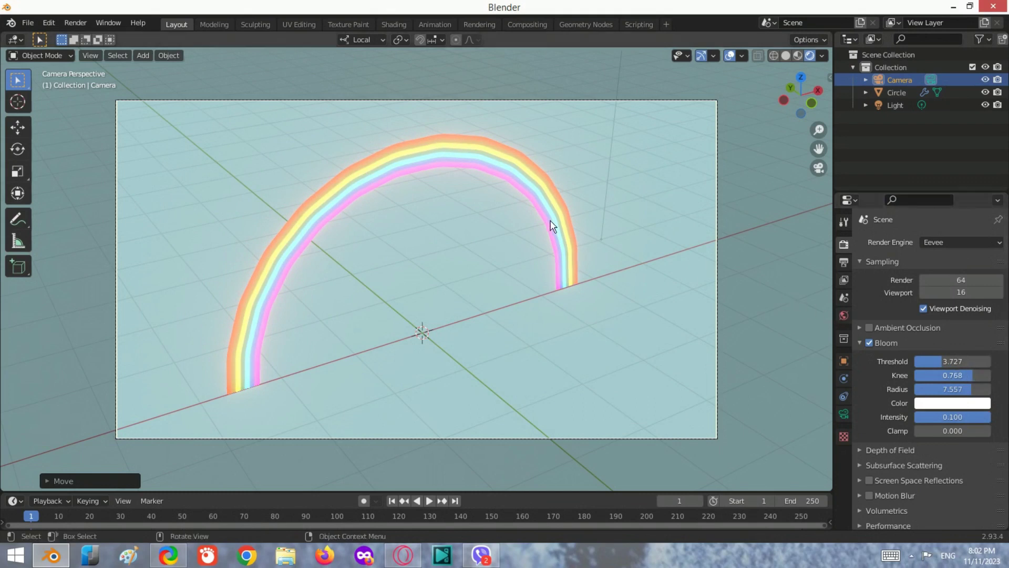
- Re-render the frame to see the softly glowing rainbow with the new bloom
{"action": "key", "text": "F12"}
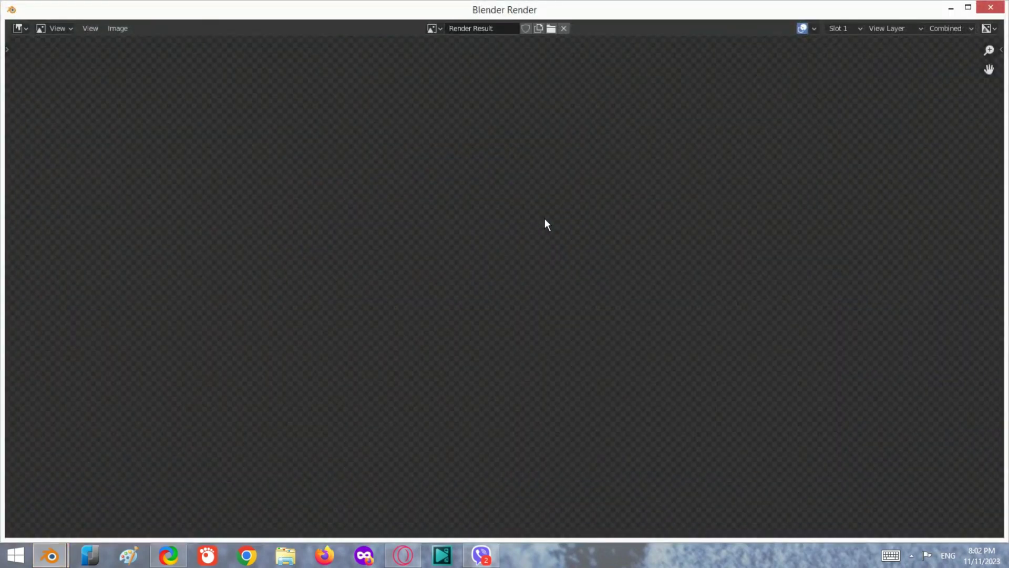
{"action": "scroll", "coordinate": [523, 360], "scroll_direction": "down", "scroll_amount": 3}
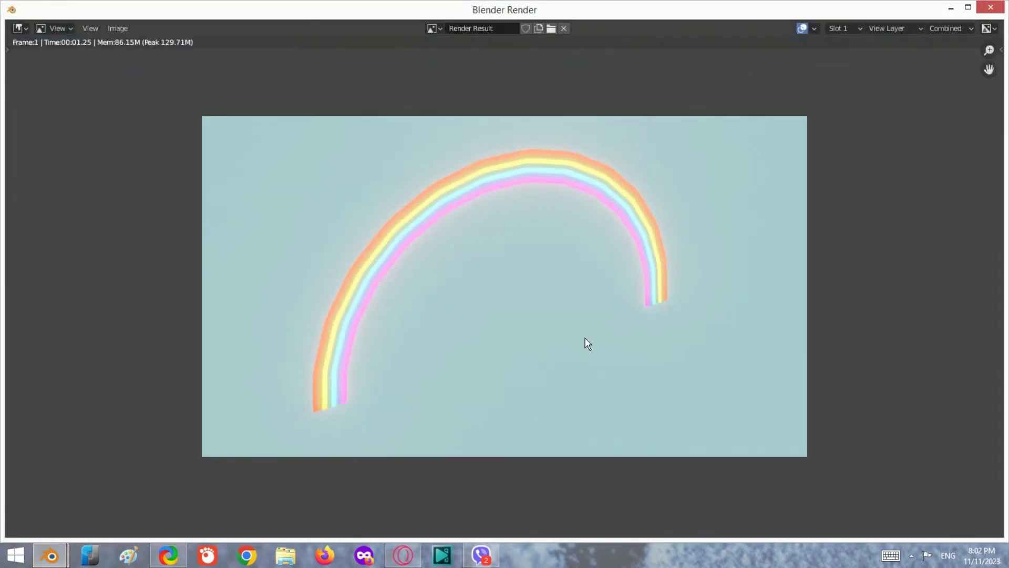
{"action": "left_click", "coordinate": [911, 556]}
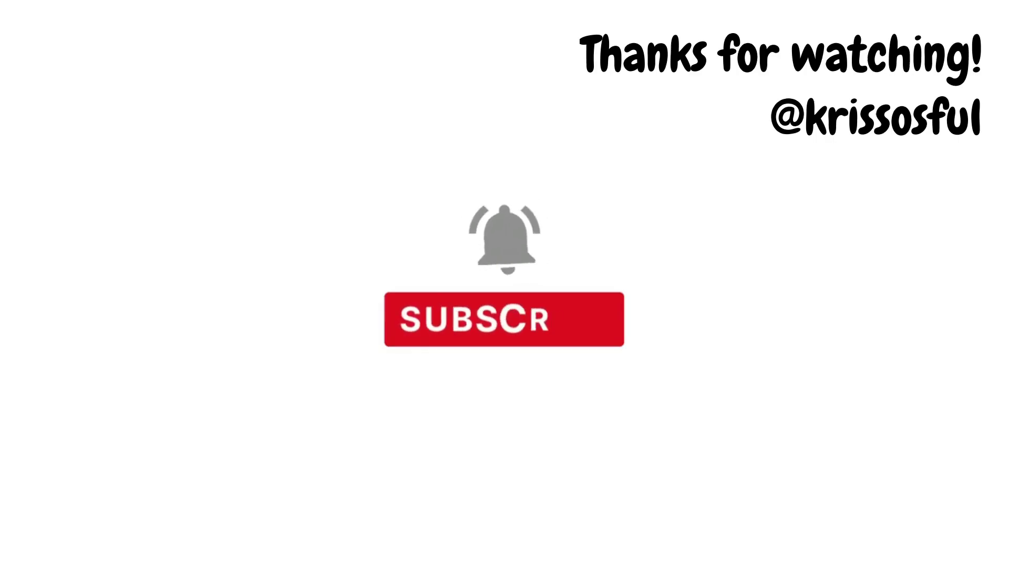